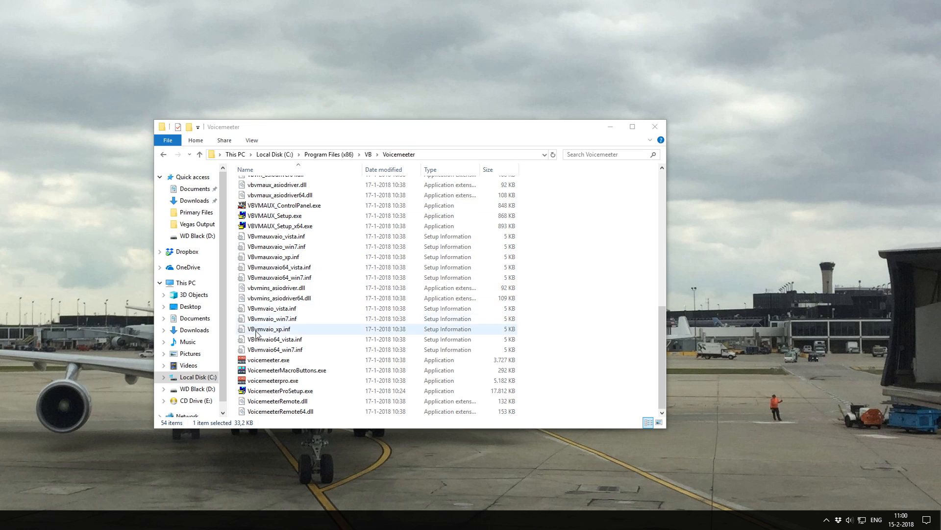
# Step: Check the run-as-administrator compatibility setting of voicemeeterpro.exe and launch the program from the Voicemeeter folder
pyautogui.moveTo(662, 377)
pyautogui.mouseDown()
pyautogui.moveTo(662, 355)
pyautogui.moveTo(661, 378)
pyautogui.mouseUp()
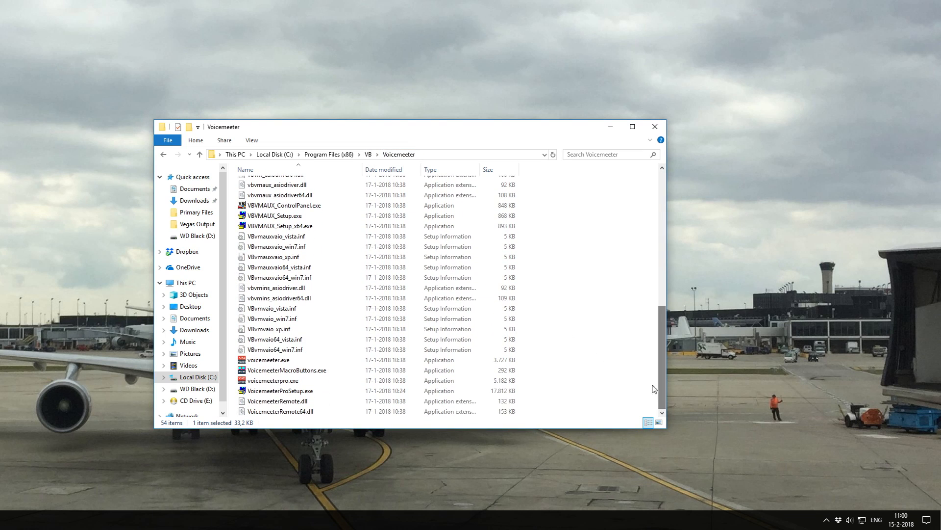
pyautogui.rightClick(267, 382)
pyautogui.click(289, 374)
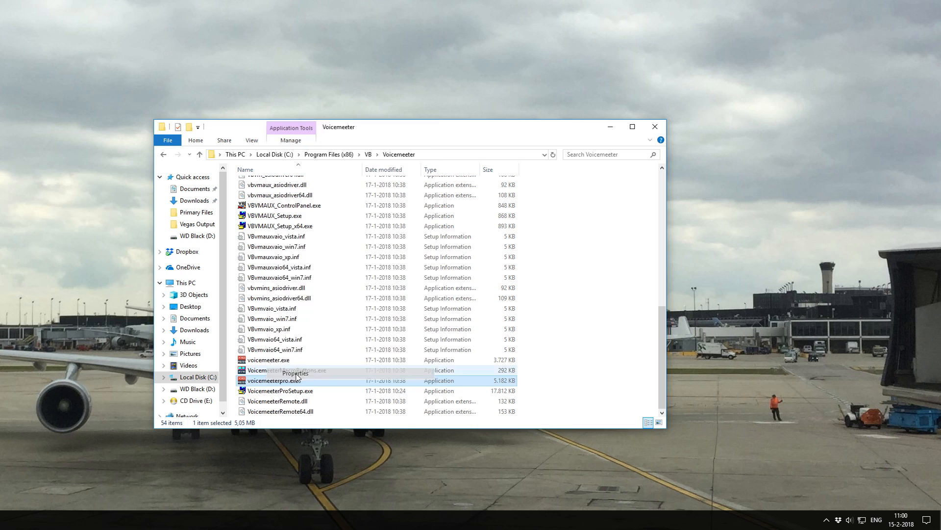
pyautogui.click(361, 269)
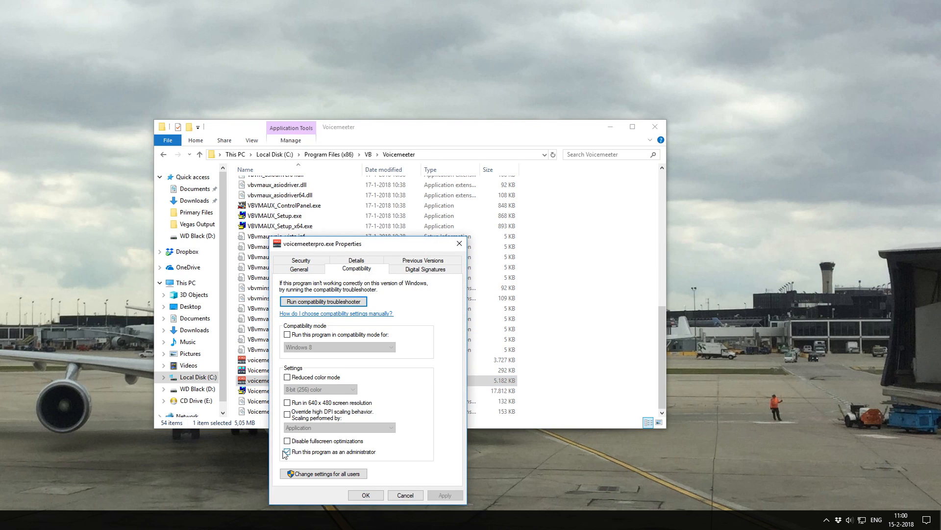
pyautogui.click(460, 245)
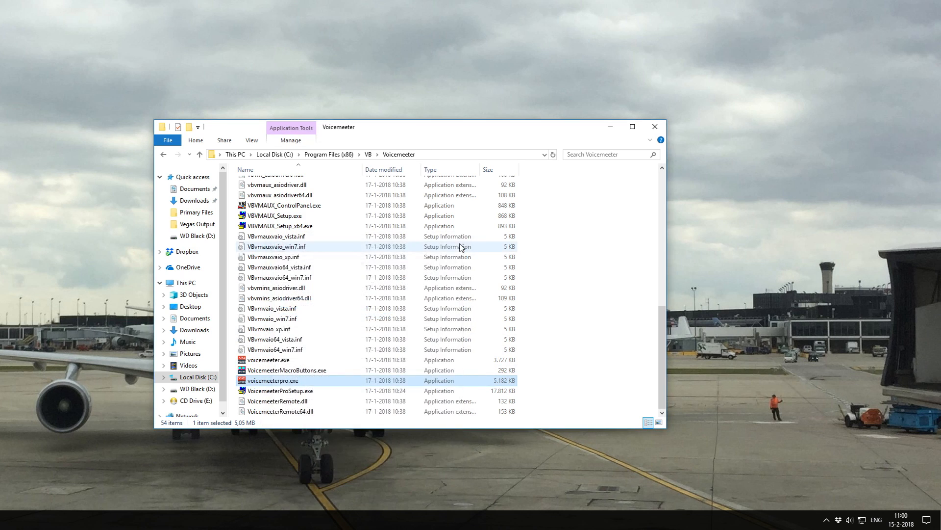
pyautogui.doubleClick(264, 382)
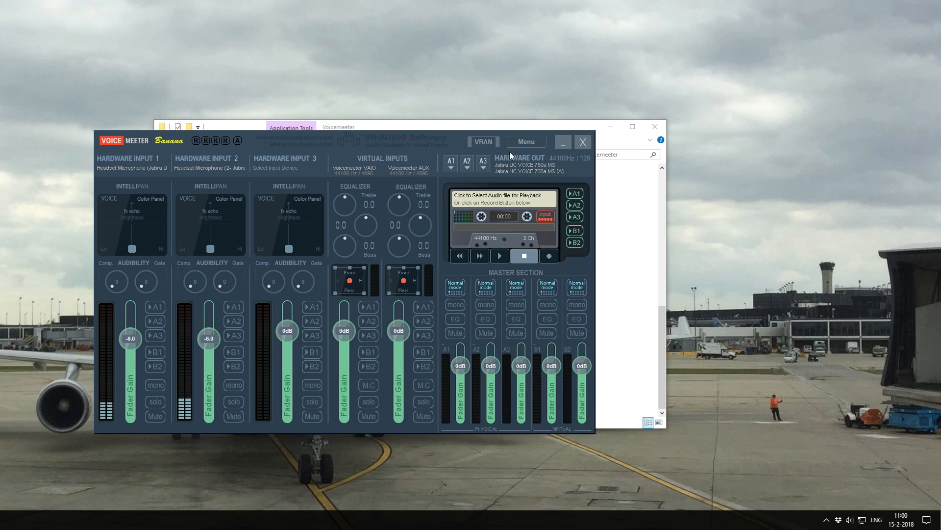
pyautogui.moveTo(407, 139)
pyautogui.mouseDown()
pyautogui.moveTo(391, 144)
pyautogui.moveTo(396, 154)
pyautogui.moveTo(393, 145)
pyautogui.mouseUp()
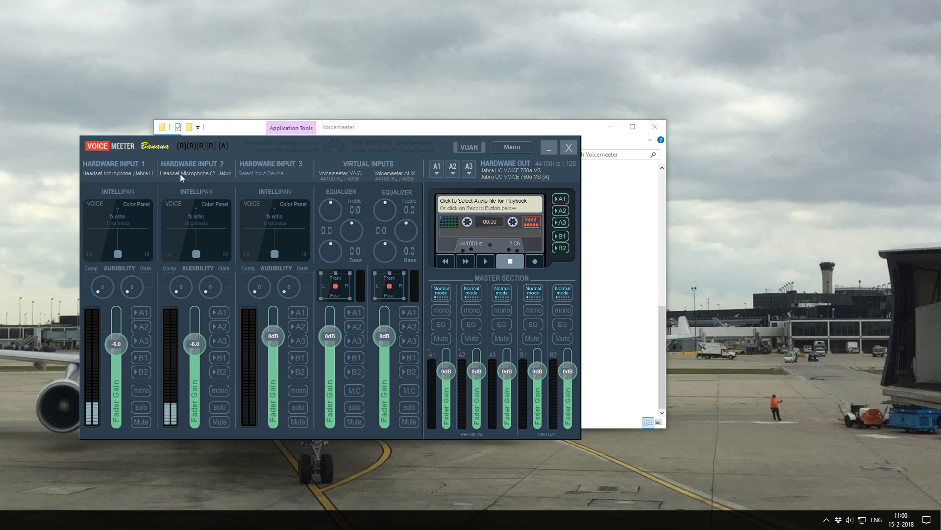
# Step: Choose WDM: Headset Microphone (Jabra UC VOICE 750a MS) for Hardware Input 1 and WDM: Headset Microphone (2- Jabra UC VOICE 750a MS) for Hardware Input 2
pyautogui.click(122, 166)
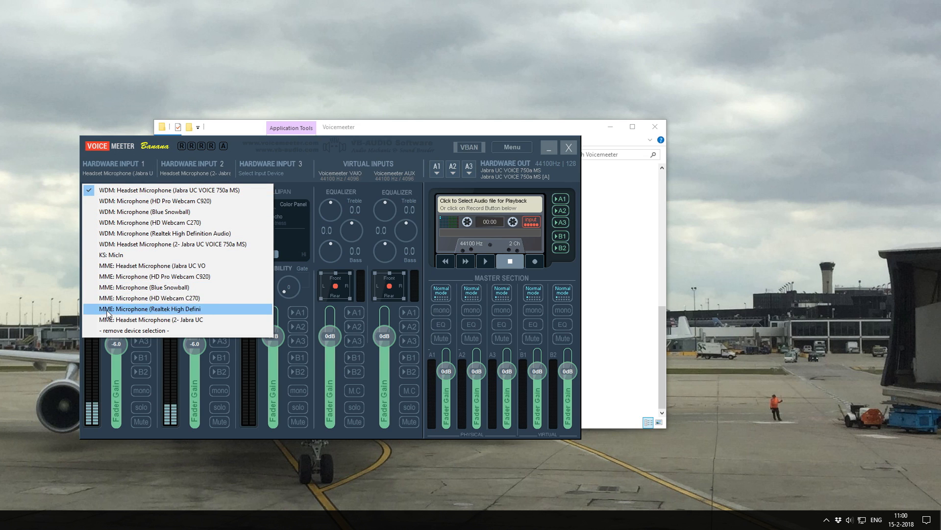
pyautogui.click(137, 194)
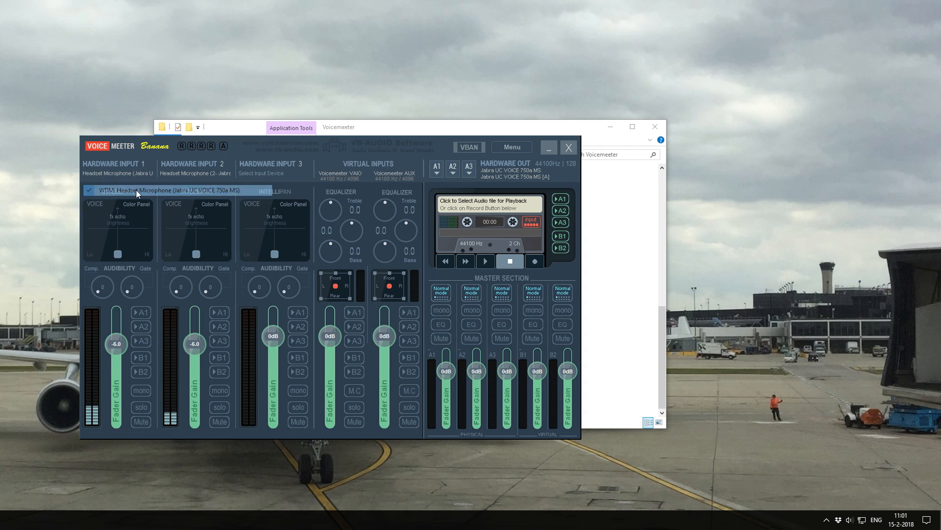
pyautogui.click(201, 171)
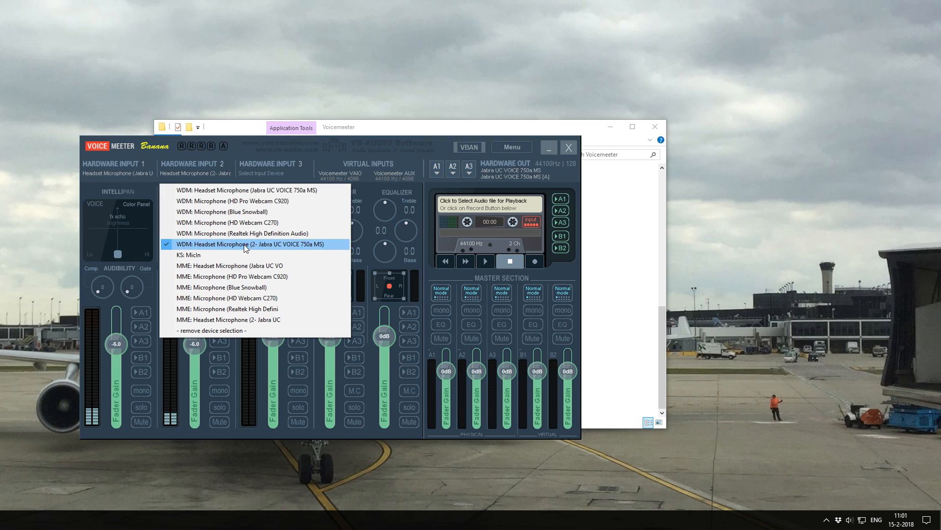
pyautogui.click(245, 245)
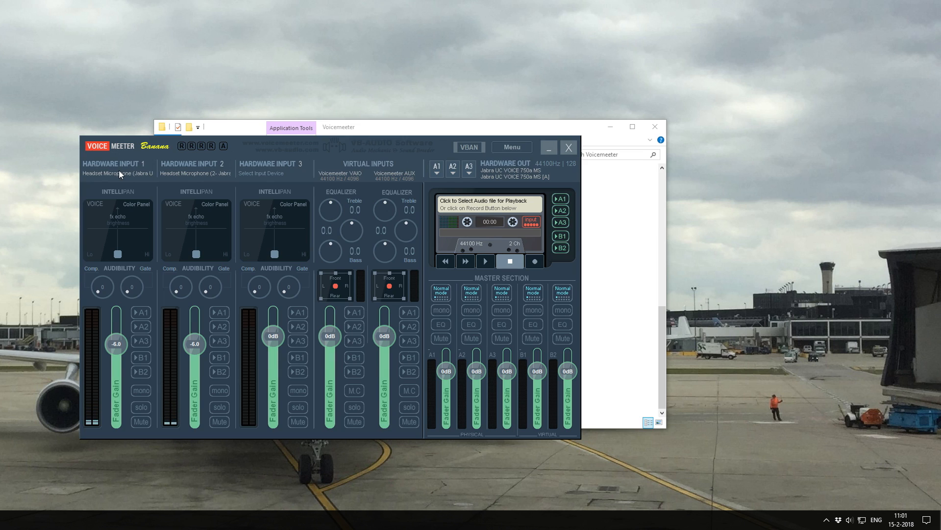
# Step: Examine which playback devices are assigned to hardware outputs A1 and A2, leaving both selections as they are
pyautogui.click(437, 169)
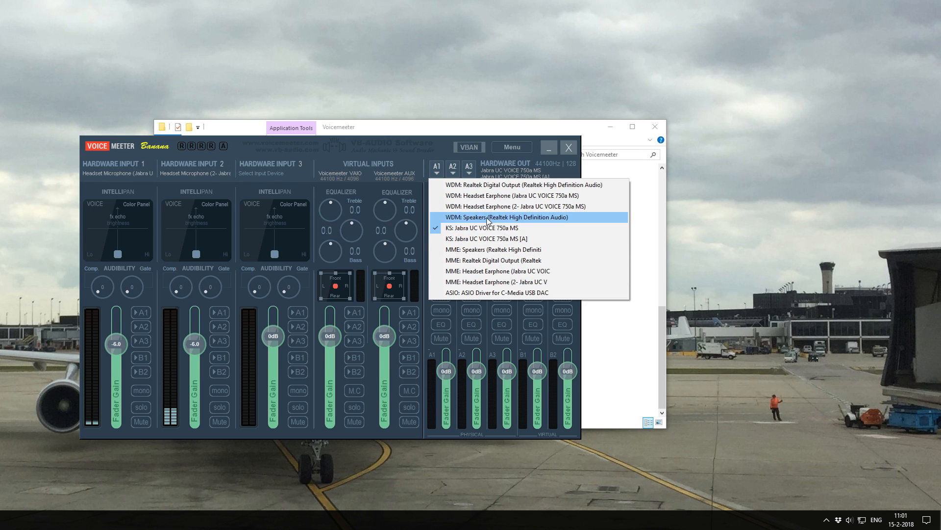
pyautogui.click(443, 148)
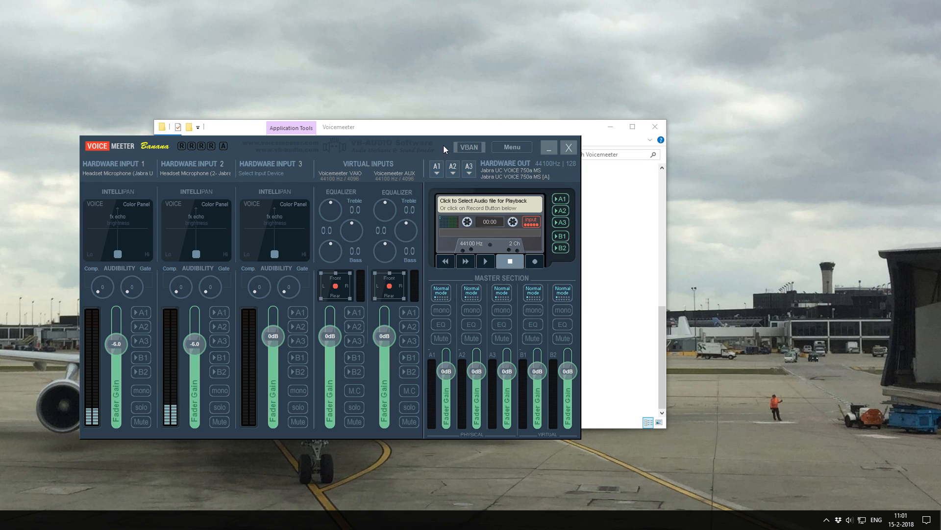
pyautogui.click(455, 176)
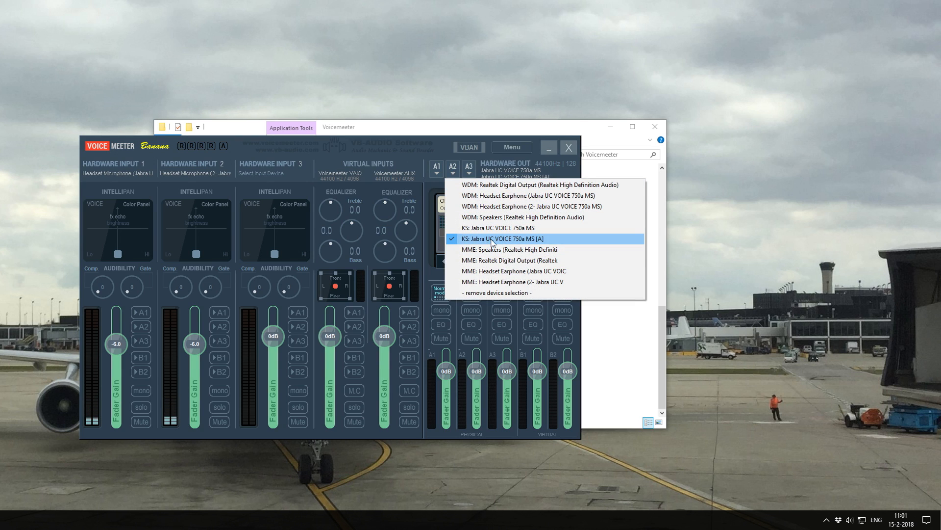
pyautogui.click(419, 155)
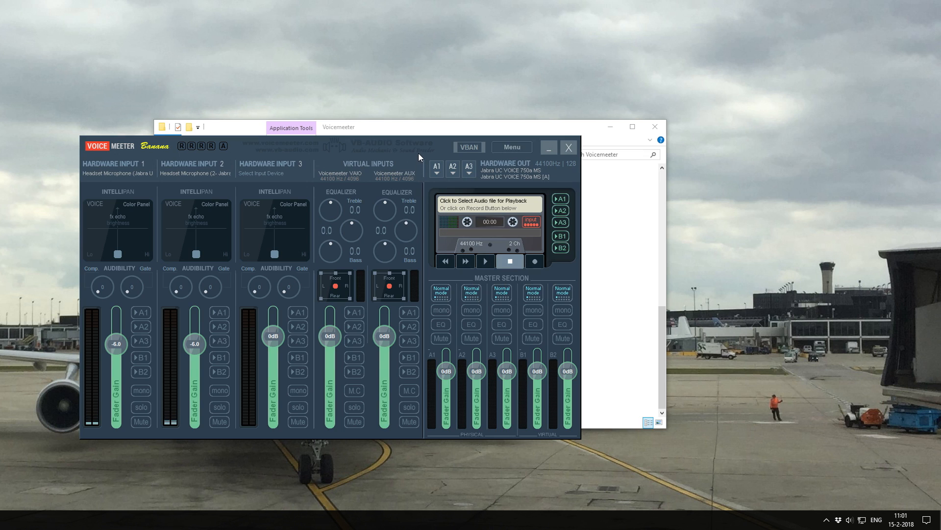
# Step: Open Voicemeeter's system settings and examine the KS buffering sample options without choosing a different value
pyautogui.click(515, 145)
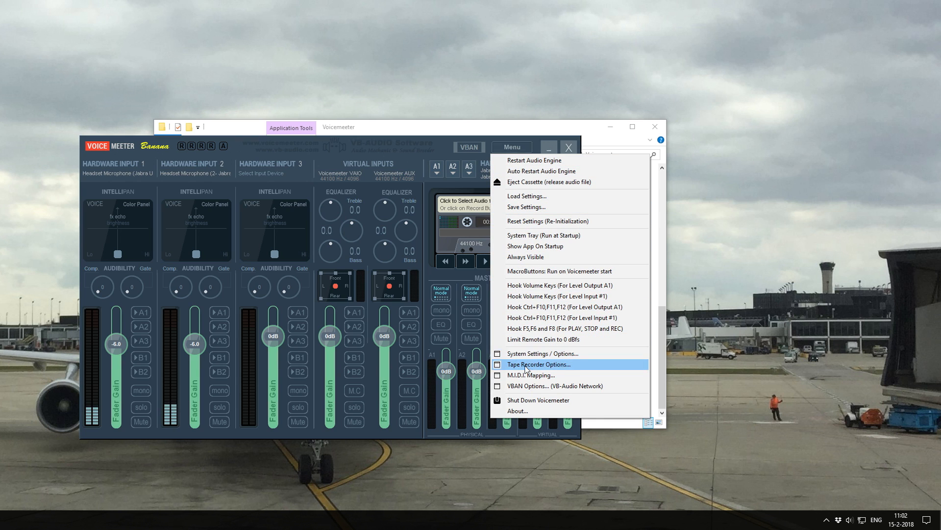
pyautogui.click(543, 360)
pyautogui.moveTo(562, 147); pyautogui.dragTo(311, 109)
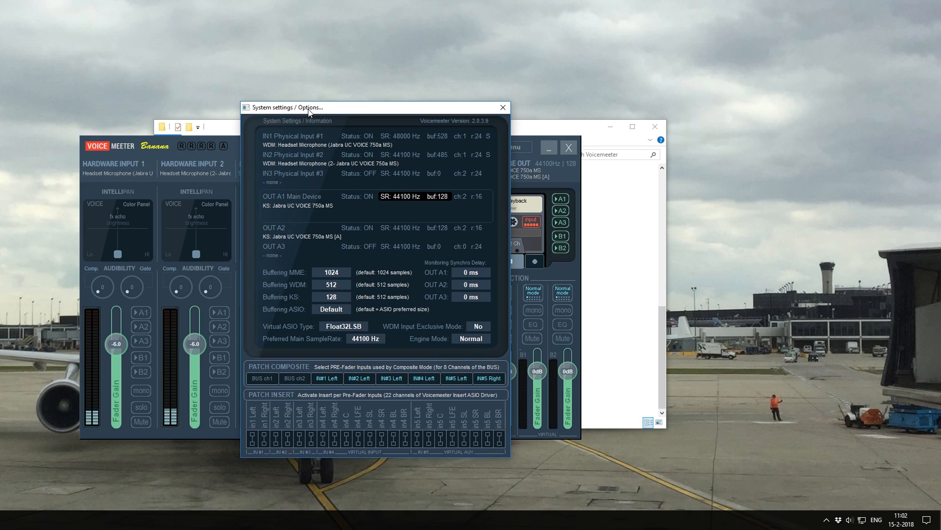
pyautogui.click(343, 306)
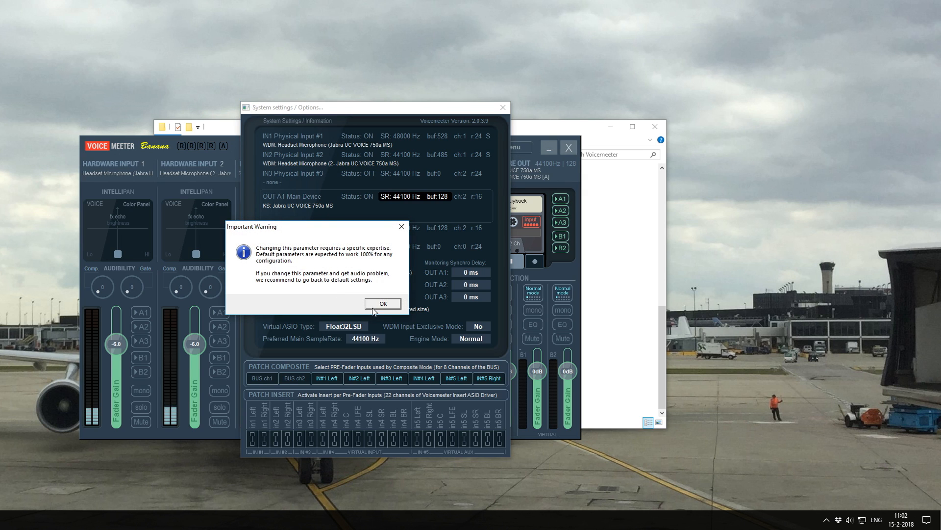
pyautogui.click(382, 304)
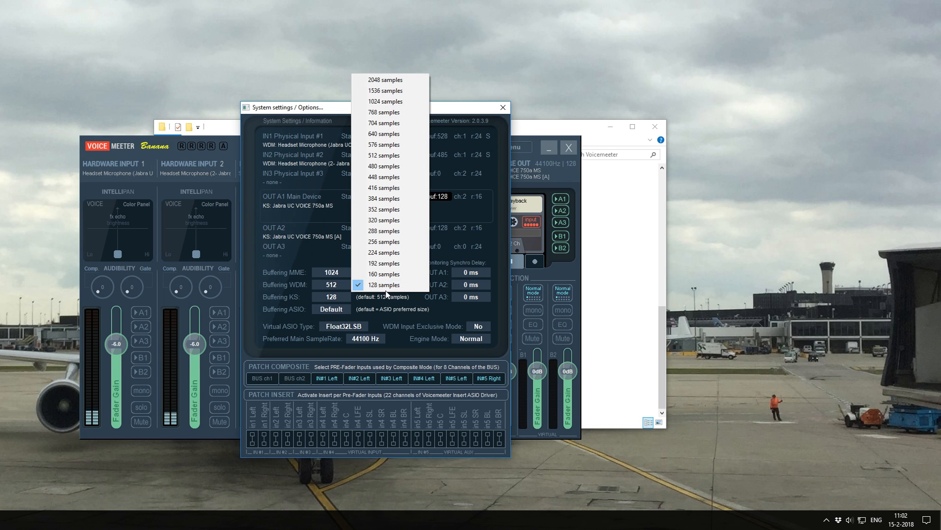
pyautogui.click(375, 307)
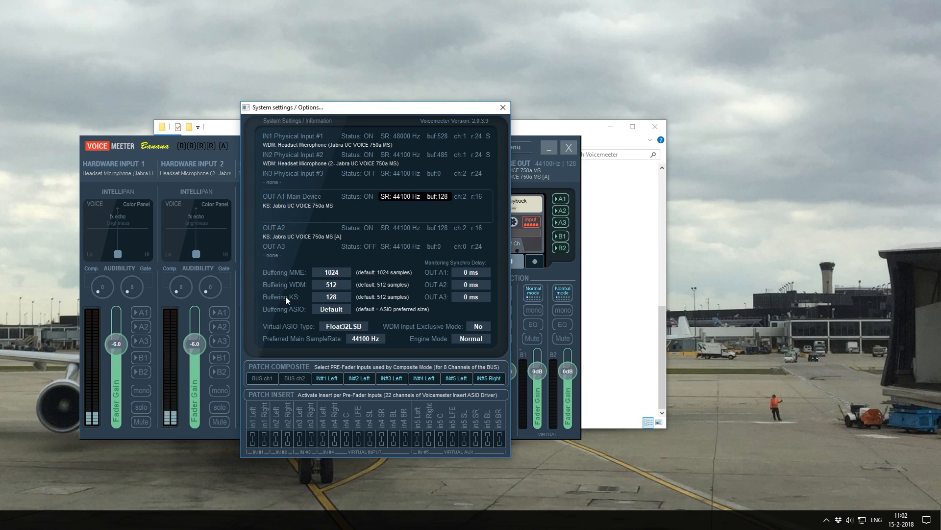
pyautogui.click(502, 108)
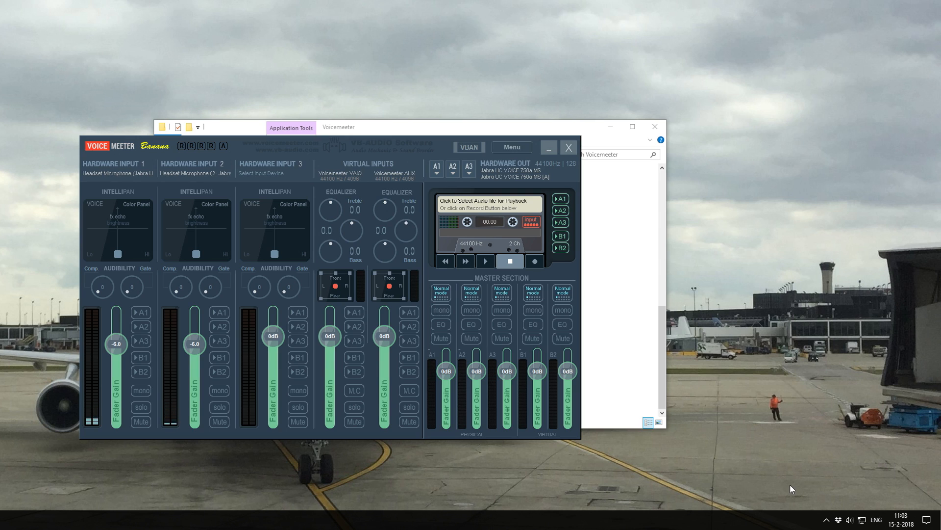
# Step: Open the Windows Sound settings showing the list of playback devices
pyautogui.rightClick(849, 524)
pyautogui.click(856, 479)
pyautogui.moveTo(0, 94); pyautogui.dragTo(298, 185)
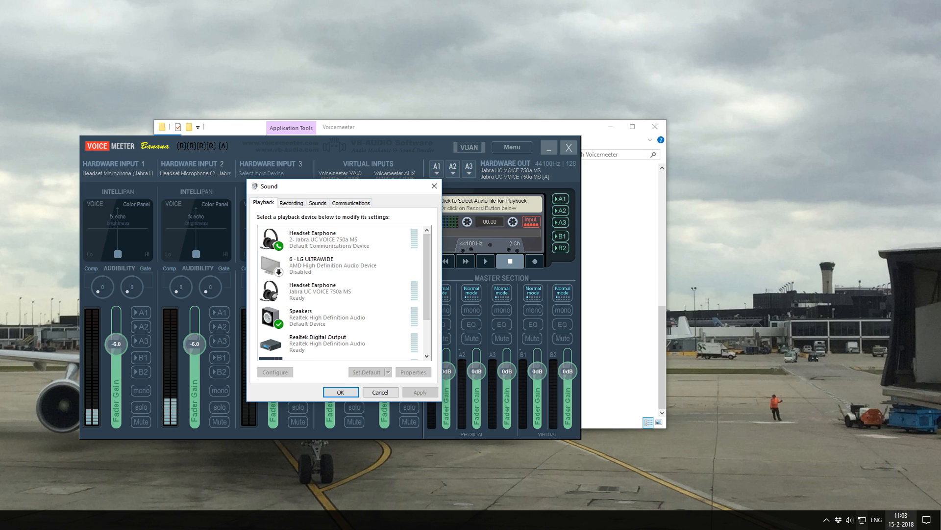
pyautogui.rightClick(851, 523)
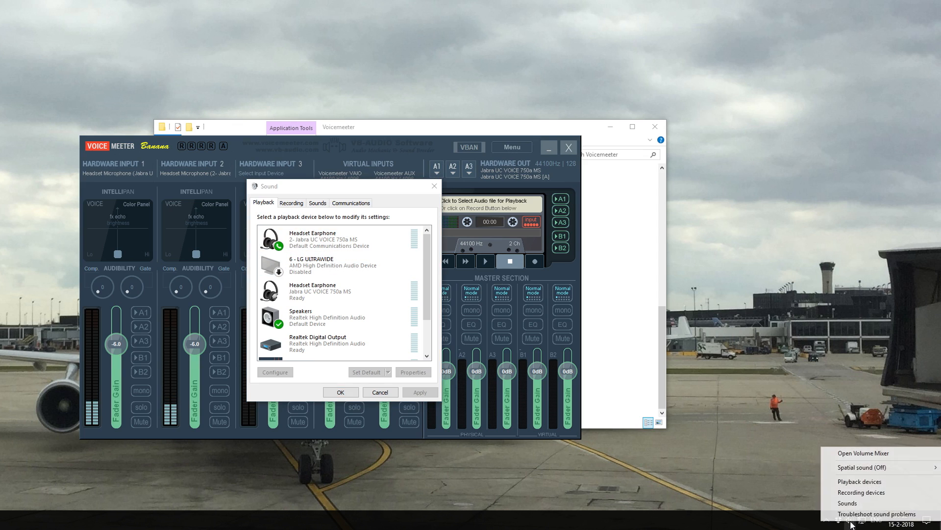
pyautogui.click(336, 189)
# Step: Examine the sidetone level in the properties of the 2- Jabra UC VOICE 750a MS headset earphone
pyautogui.click(313, 245)
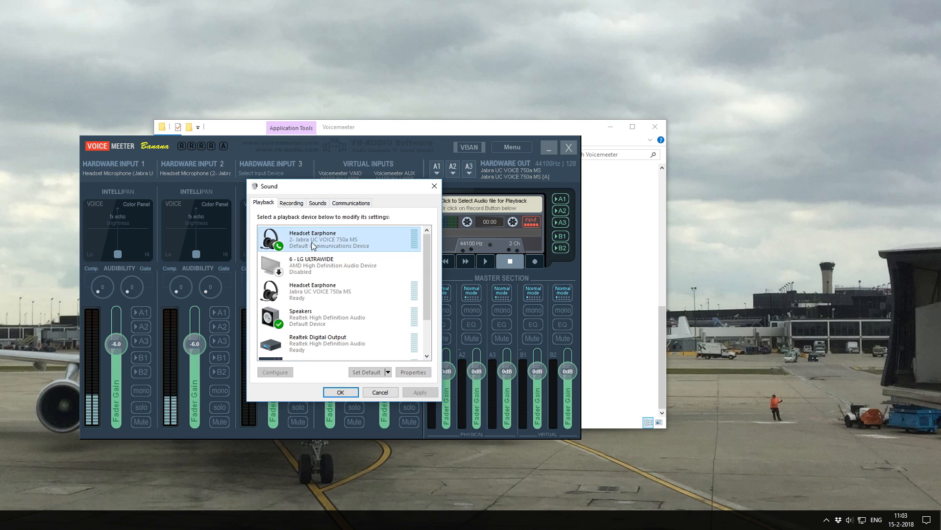
pyautogui.rightClick(318, 247)
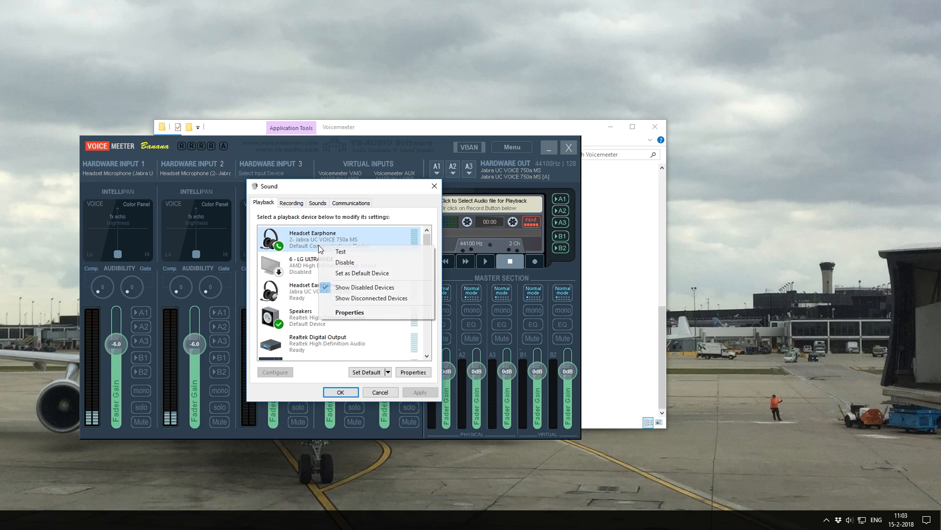
pyautogui.click(350, 312)
pyautogui.click(301, 240)
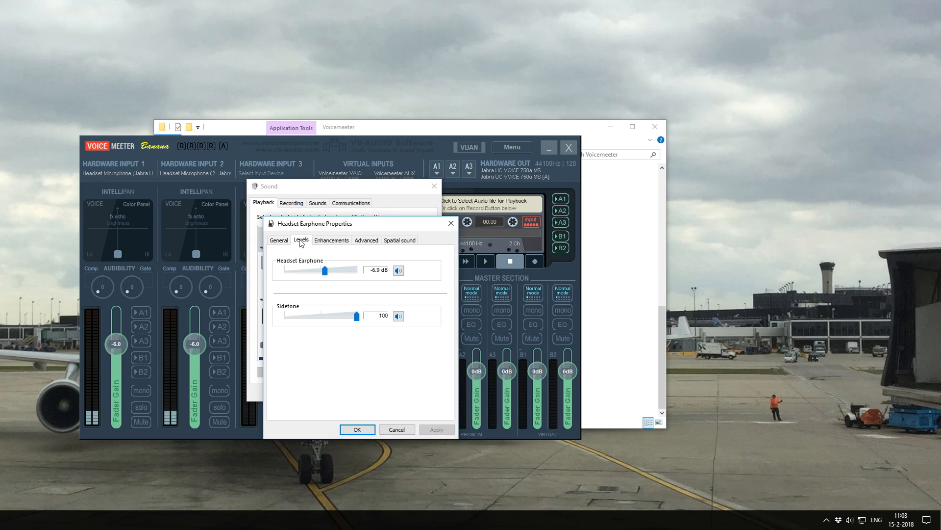
pyautogui.moveTo(356, 318); pyautogui.dragTo(396, 322)
pyautogui.click(451, 224)
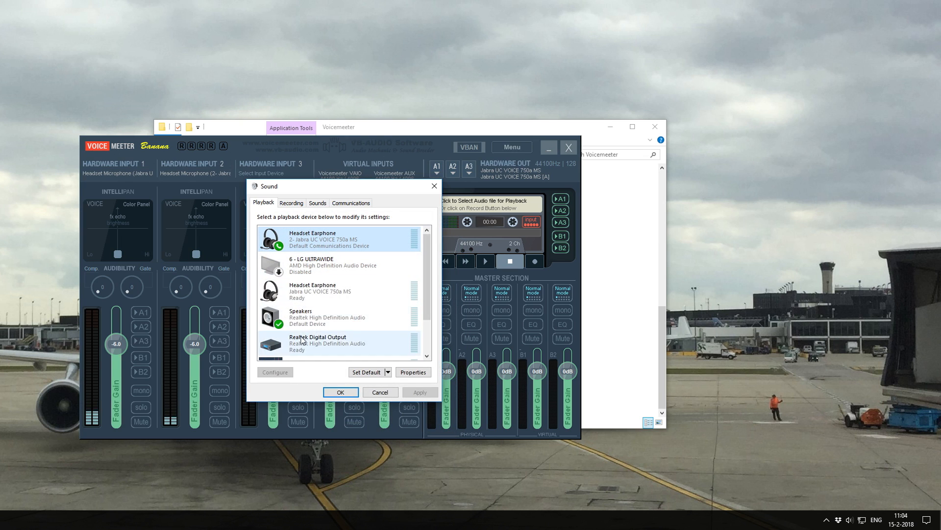
# Step: Examine the sidetone level of the Jabra UC VOICE 750a MS headset earphone and close the Sound settings
pyautogui.scroll(-2, 430, 301)
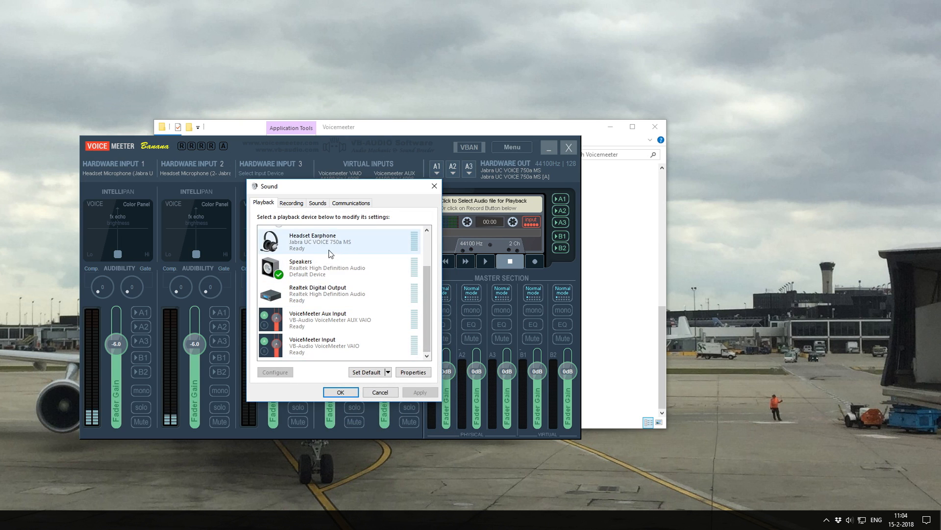
pyautogui.rightClick(283, 242)
pyautogui.click(315, 321)
pyautogui.click(301, 240)
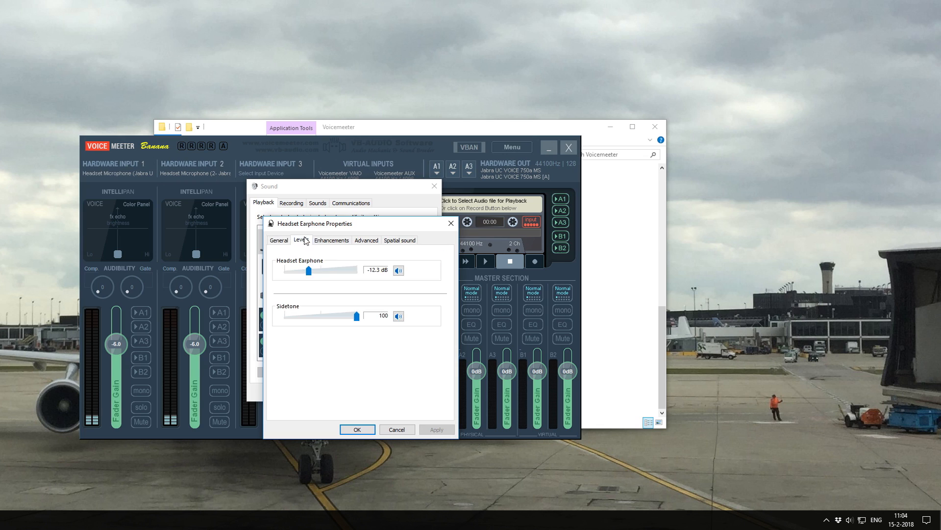
pyautogui.moveTo(357, 316)
pyautogui.mouseDown()
pyautogui.moveTo(333, 316)
pyautogui.moveTo(360, 318)
pyautogui.mouseUp()
pyautogui.click(357, 430)
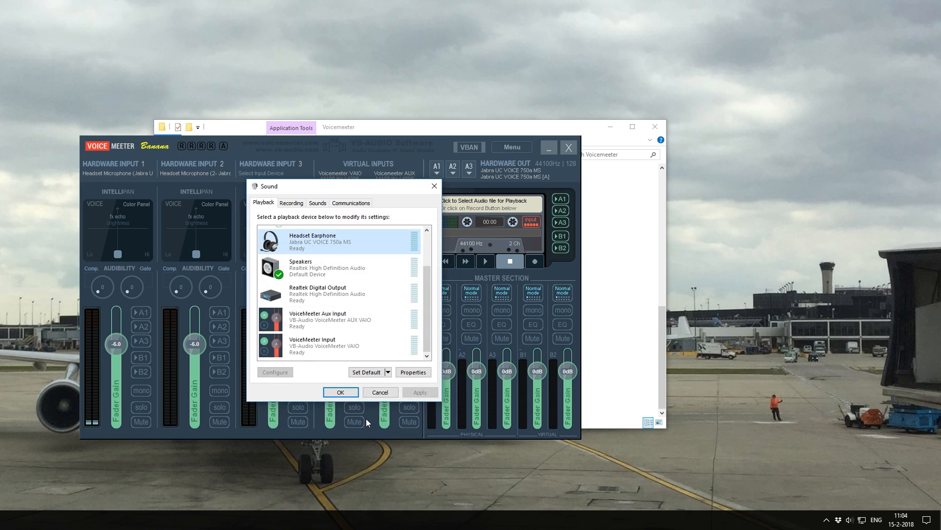
pyautogui.click(340, 392)
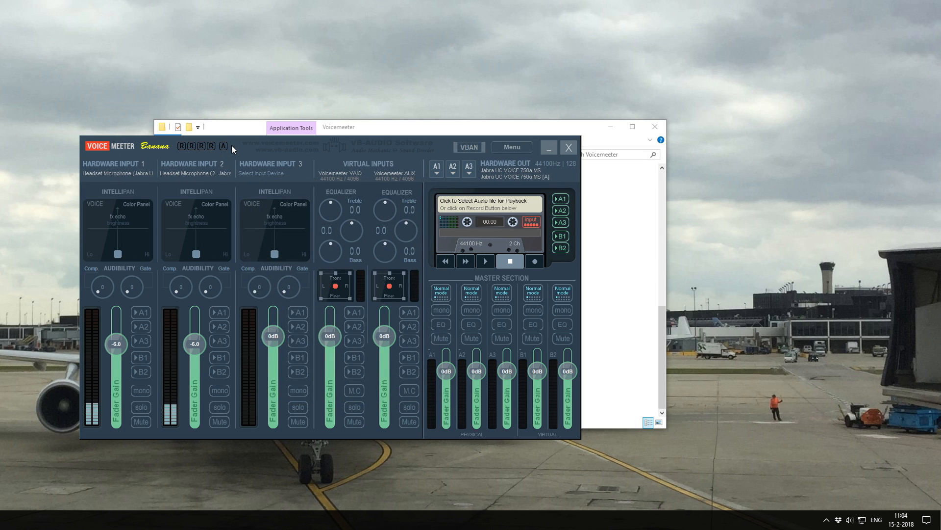
# Step: Route Hardware Input 1 to output A1 and Hardware Input 2 to output A2
pyautogui.moveTo(232, 145); pyautogui.dragTo(243, 151)
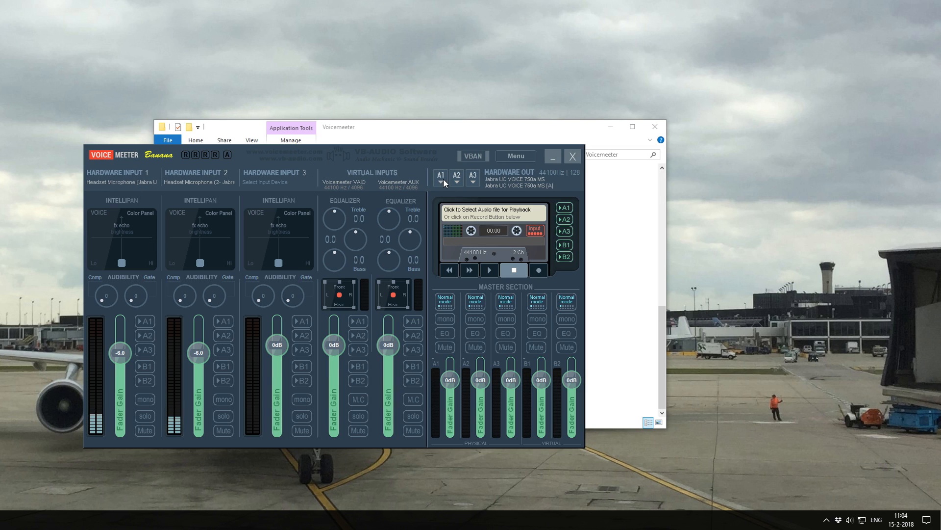
pyautogui.click(145, 320)
pyautogui.click(225, 336)
# Step: Mute the sidetone of the 2- Jabra UC VOICE 750a MS headset earphone in the Windows playback device properties
pyautogui.rightClick(850, 519)
pyautogui.click(859, 479)
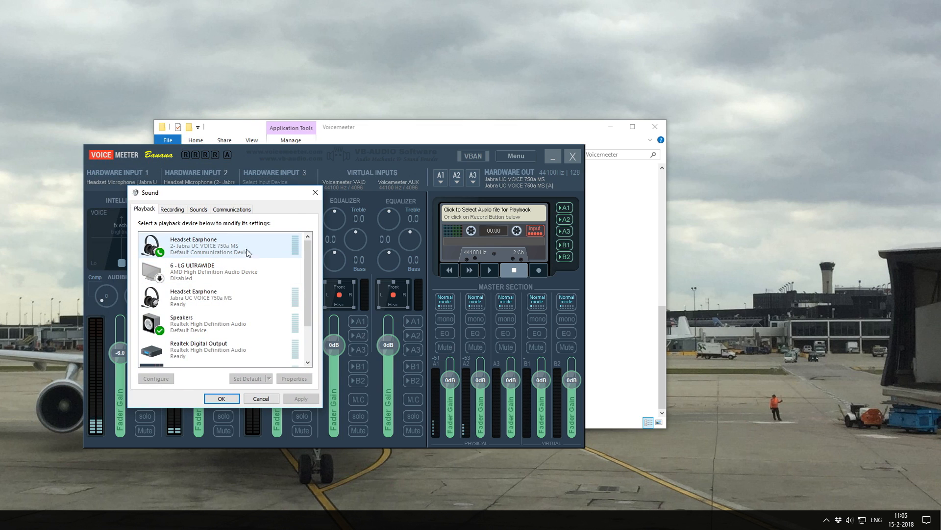
pyautogui.rightClick(223, 253)
pyautogui.click(246, 315)
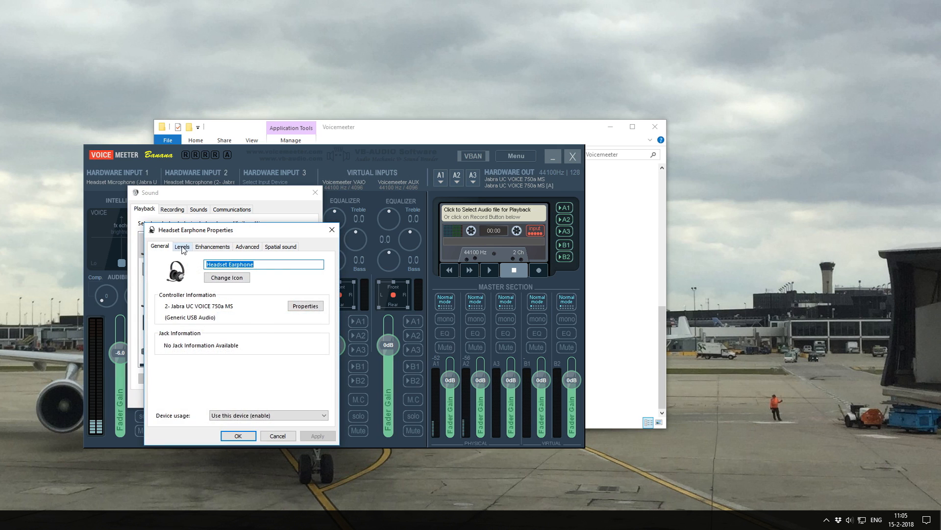
pyautogui.click(182, 247)
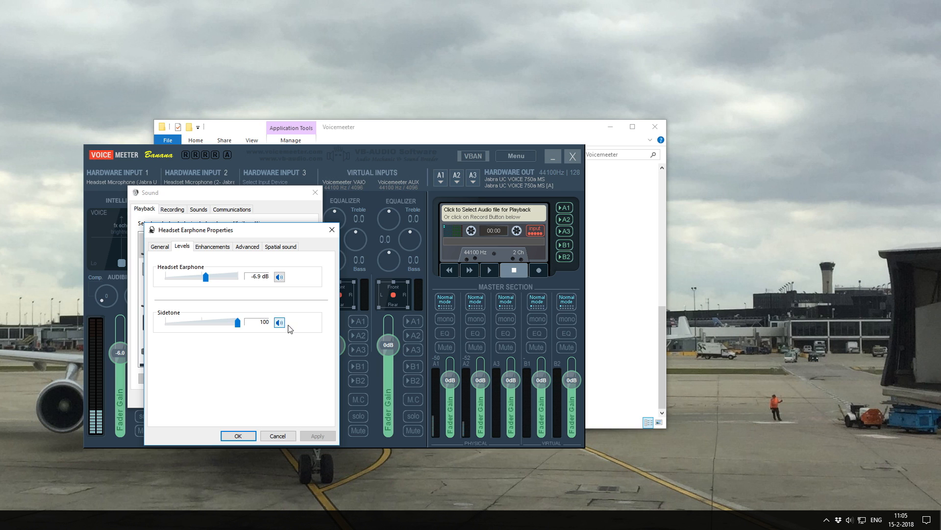
pyautogui.click(280, 323)
pyautogui.click(249, 436)
# Step: Mute the sidetone of the Jabra UC VOICE 750a MS headset earphone and close the Sound settings
pyautogui.rightClick(192, 306)
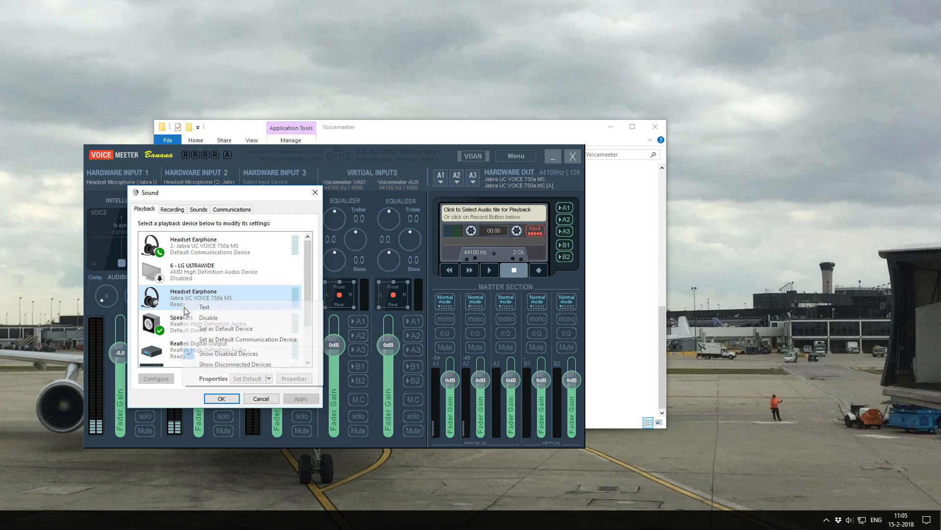
pyautogui.click(206, 378)
pyautogui.click(183, 246)
pyautogui.click(279, 323)
pyautogui.click(238, 436)
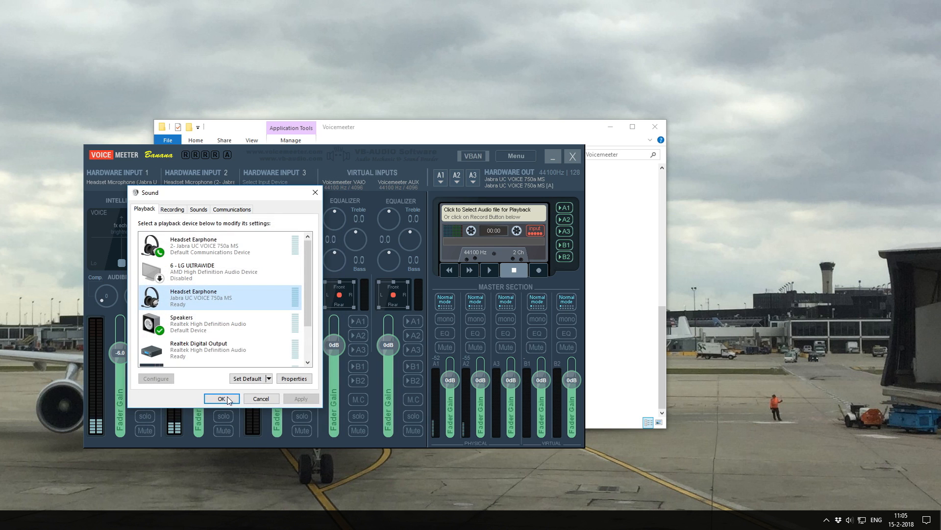
pyautogui.click(221, 399)
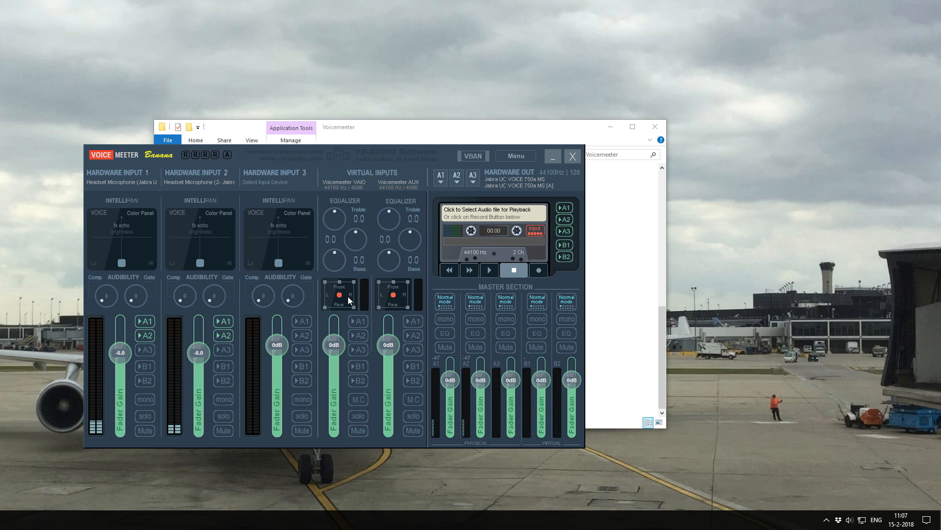
# Step: Route the Voicemeeter VAIO input to outputs A1 and A2, and Hardware Inputs 1 and 2 to B1
pyautogui.click(359, 321)
pyautogui.click(360, 334)
pyautogui.click(145, 366)
pyautogui.click(225, 366)
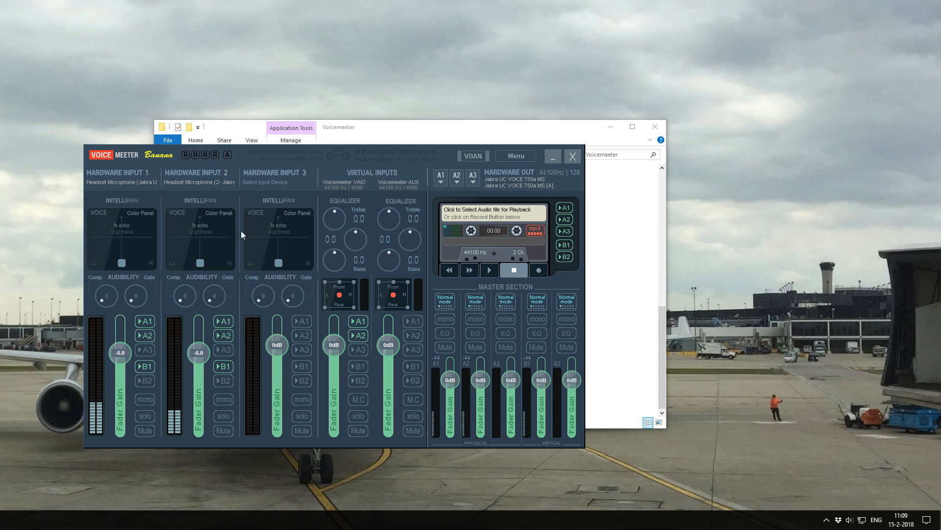
# Step: Set VoicemeeterMacroButtons.exe in the Voicemeeter program folder to run as an administrator
pyautogui.moveTo(380, 133); pyautogui.dragTo(366, 132)
pyautogui.click(269, 381)
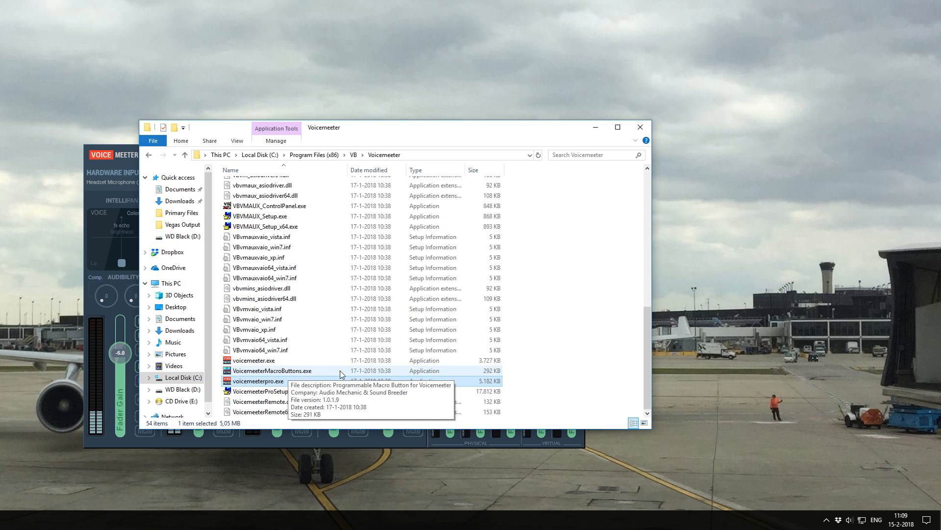
pyautogui.click(254, 372)
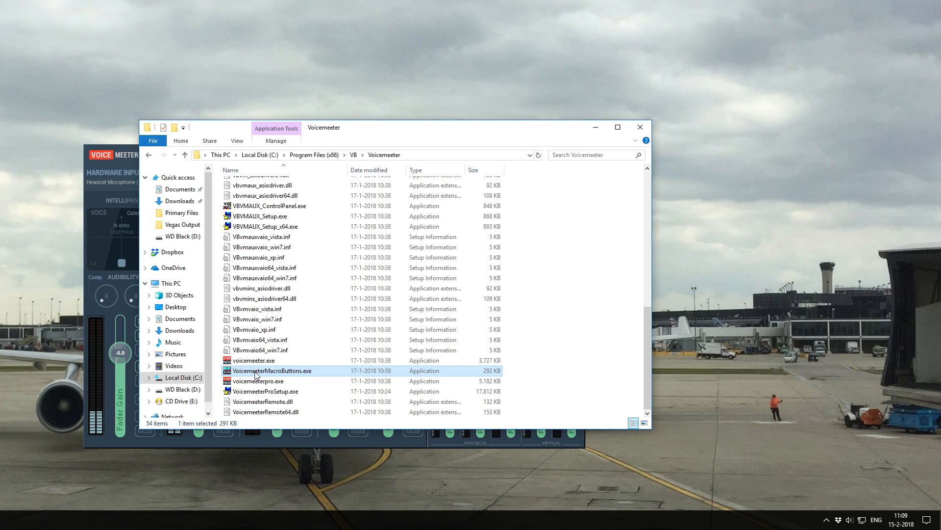
pyautogui.rightClick(254, 372)
pyautogui.click(285, 364)
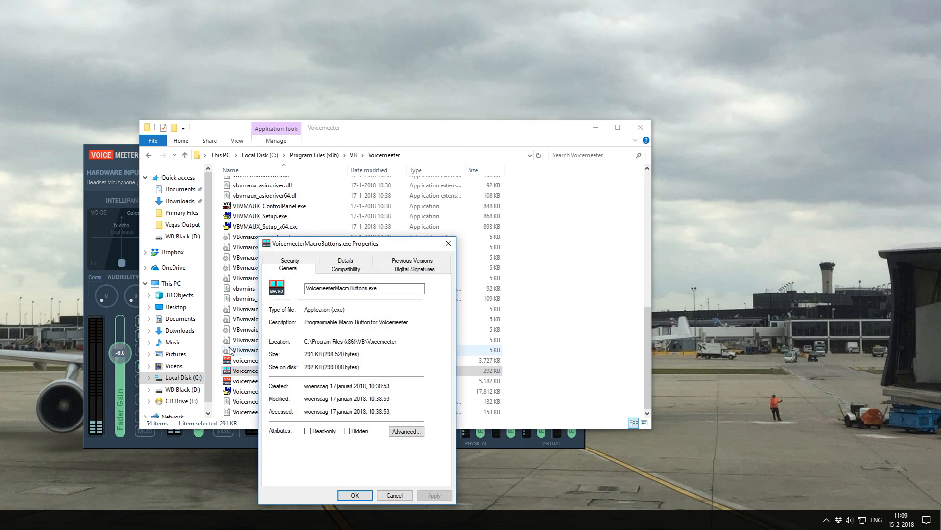
pyautogui.click(345, 268)
pyautogui.click(278, 452)
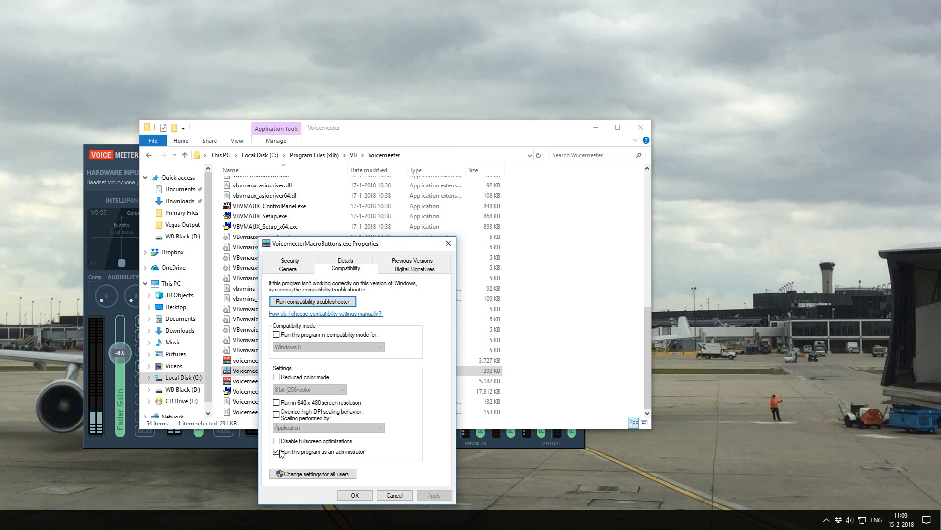
pyautogui.click(356, 495)
# Step: Launch VoicemeeterMacroButtons.exe and reposition its window
pyautogui.moveTo(277, 375)
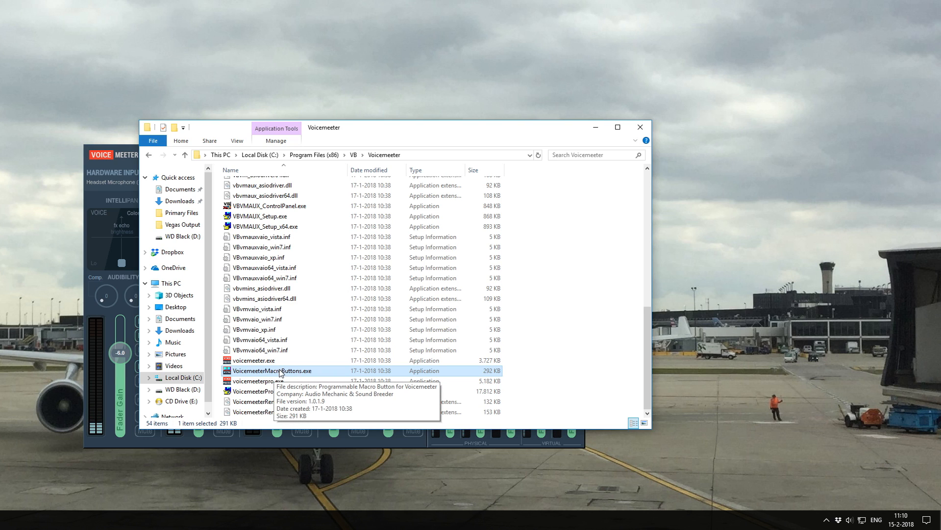
pyautogui.doubleClick(269, 372)
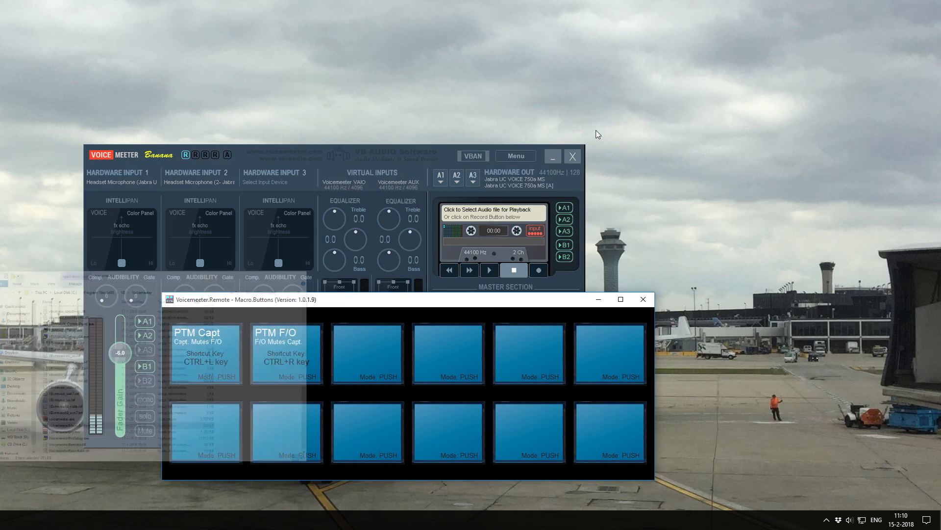
pyautogui.moveTo(395, 299); pyautogui.dragTo(418, 292)
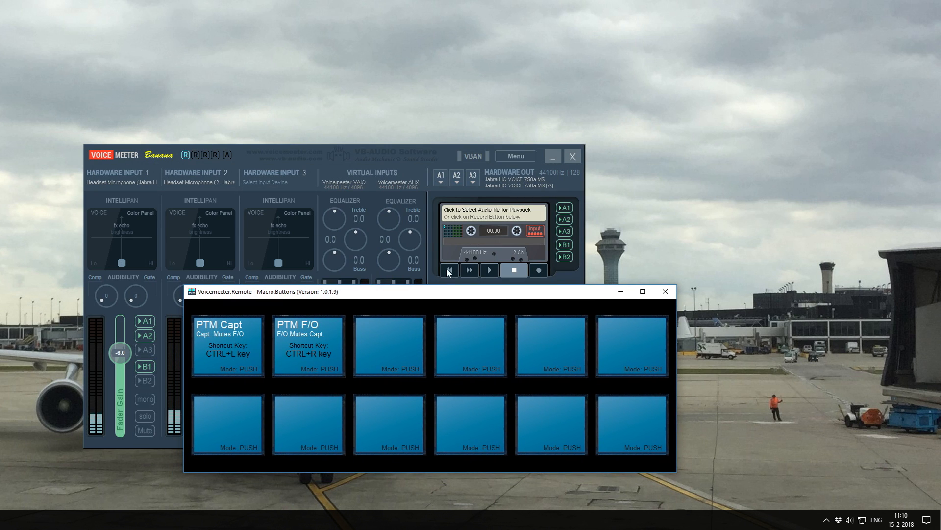
# Step: Examine the Voicemeeter option for running MacroButtons at startup, and reposition the macro buttons window
pyautogui.click(517, 156)
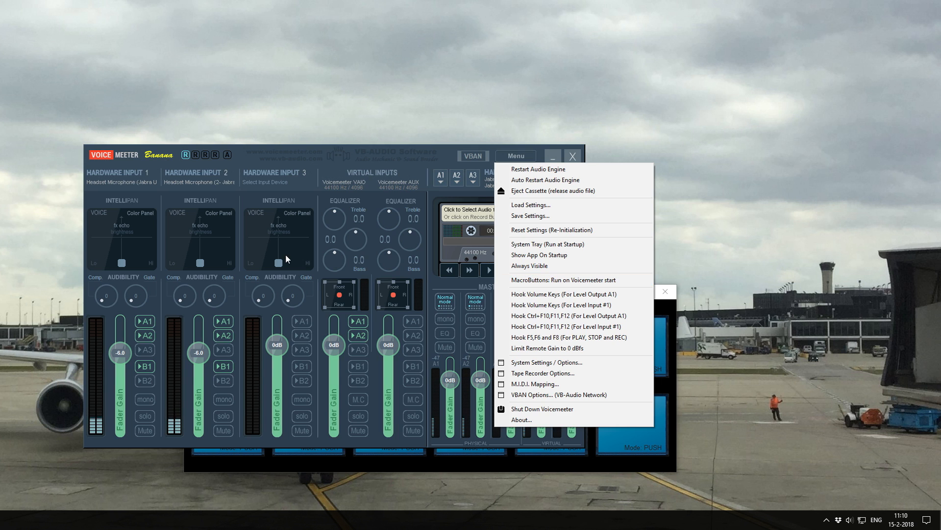
pyautogui.click(245, 158)
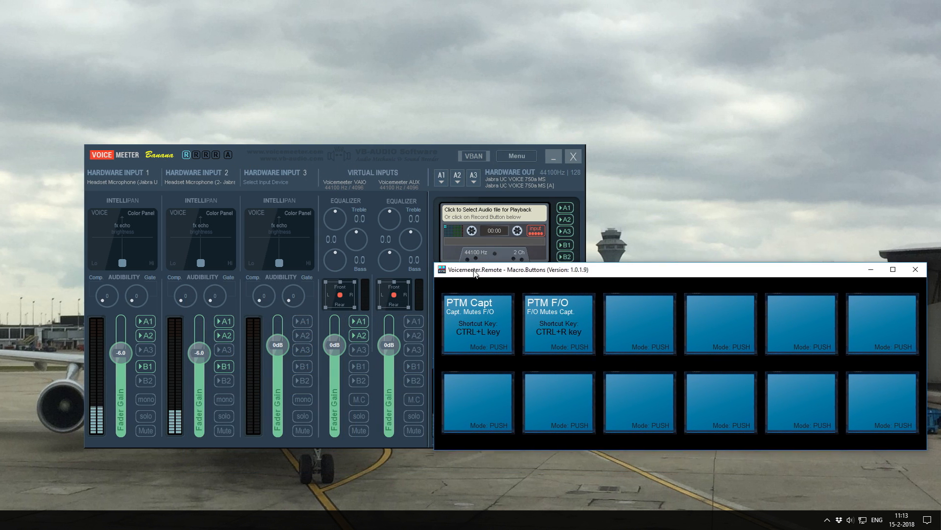
pyautogui.moveTo(474, 273)
pyautogui.mouseDown()
pyautogui.moveTo(483, 257)
pyautogui.moveTo(473, 269)
pyautogui.mouseUp()
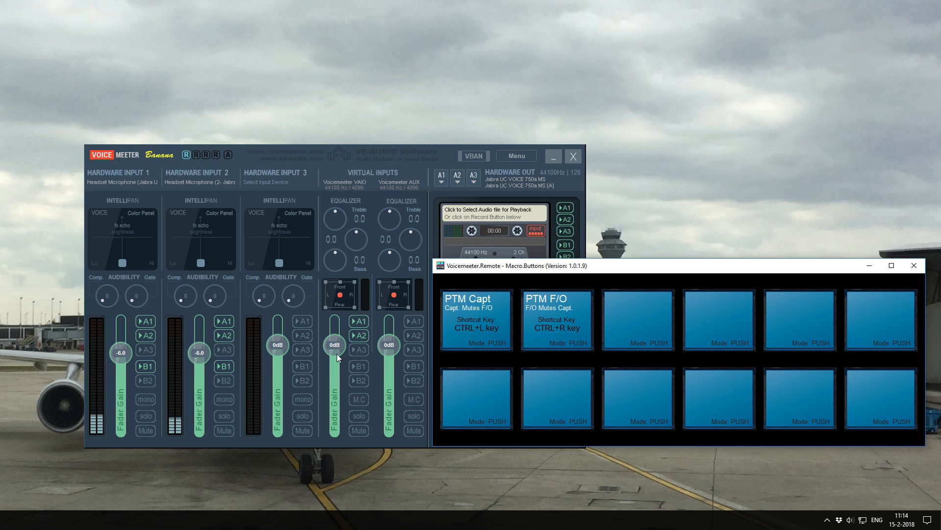
# Step: Examine the name, sub name, button type and keyboard shortcut in the configuration of the PTM Capt macro button
pyautogui.rightClick(474, 323)
pyautogui.moveTo(574, 267); pyautogui.dragTo(467, 155)
pyautogui.moveTo(460, 159); pyautogui.dragTo(380, 185)
pyautogui.click(444, 184)
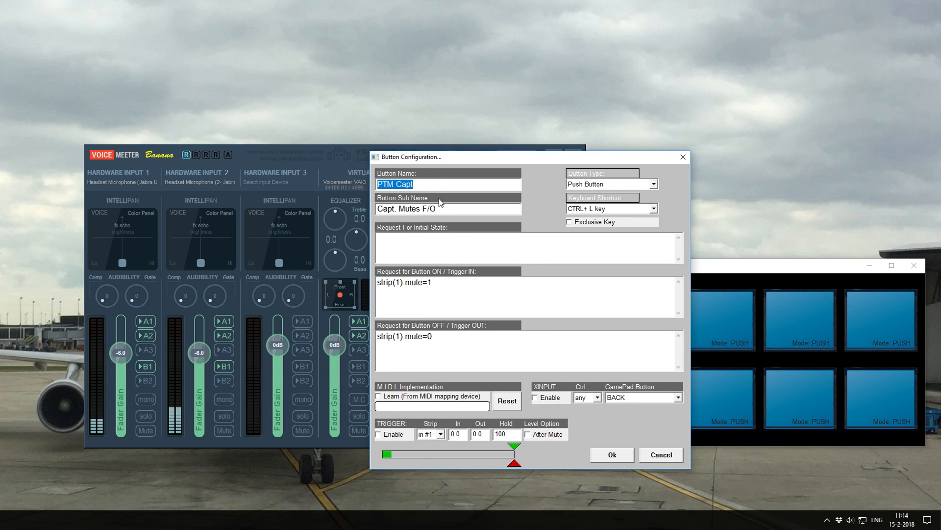
pyautogui.click(402, 185)
pyautogui.moveTo(414, 185); pyautogui.dragTo(351, 189)
pyautogui.click(424, 210)
pyautogui.moveTo(447, 208)
pyautogui.mouseDown()
pyautogui.moveTo(376, 209)
pyautogui.moveTo(441, 206)
pyautogui.mouseUp()
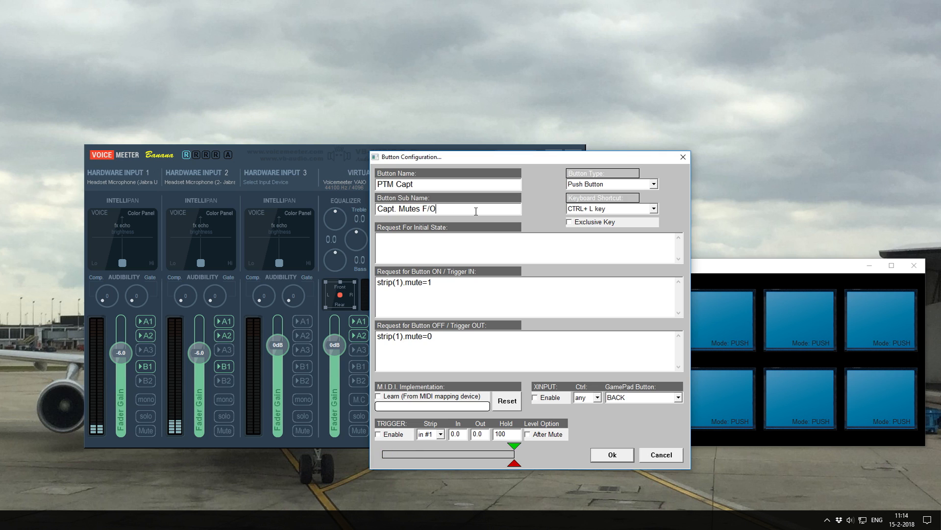
pyautogui.click(602, 187)
pyautogui.click(597, 198)
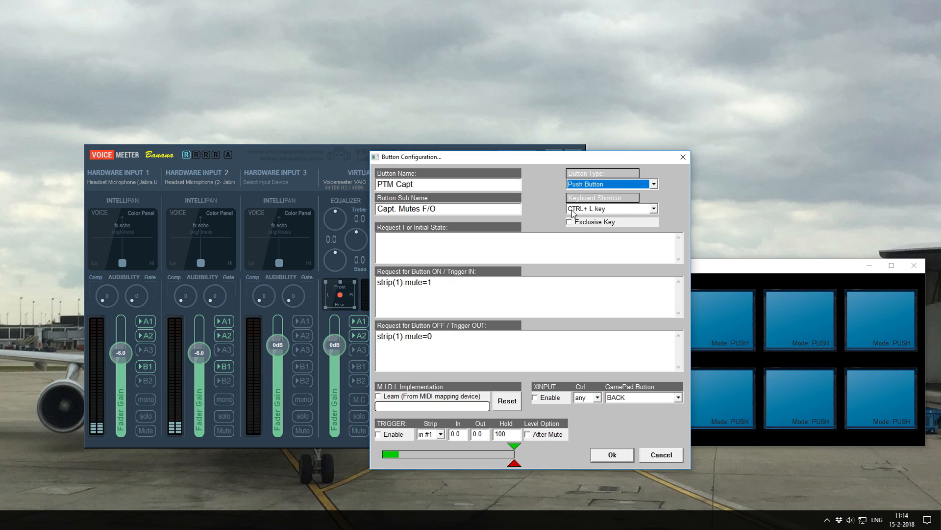
pyautogui.click(478, 243)
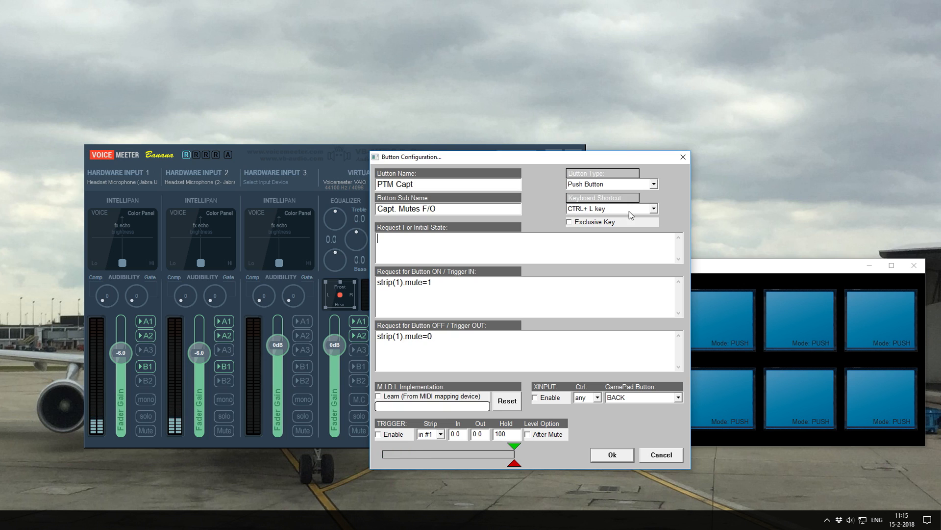
# Step: Examine the PTM Capt macro's strip(1).mute requests for button on and off, and close its configuration
pyautogui.click(437, 287)
pyautogui.moveTo(444, 286); pyautogui.dragTo(377, 285)
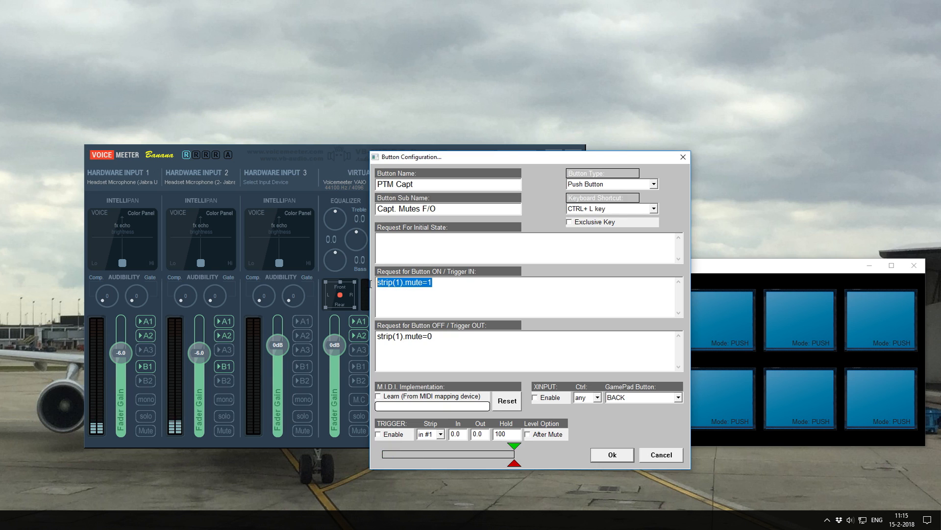
pyautogui.click(397, 288)
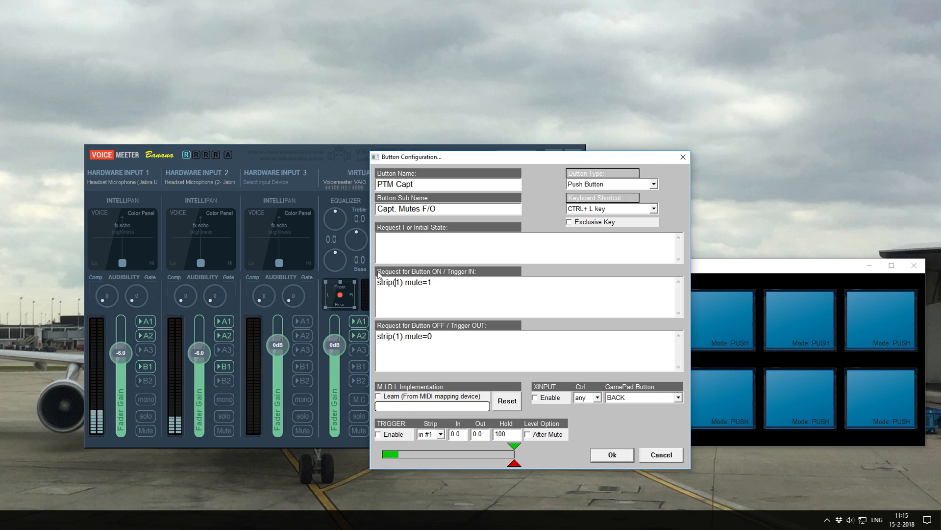
pyautogui.moveTo(432, 284); pyautogui.dragTo(423, 286)
pyautogui.click(397, 284)
pyautogui.moveTo(432, 284); pyautogui.dragTo(427, 283)
pyautogui.press('Left')
pyautogui.moveTo(443, 336); pyautogui.dragTo(428, 336)
pyautogui.click(448, 343)
pyautogui.click(608, 454)
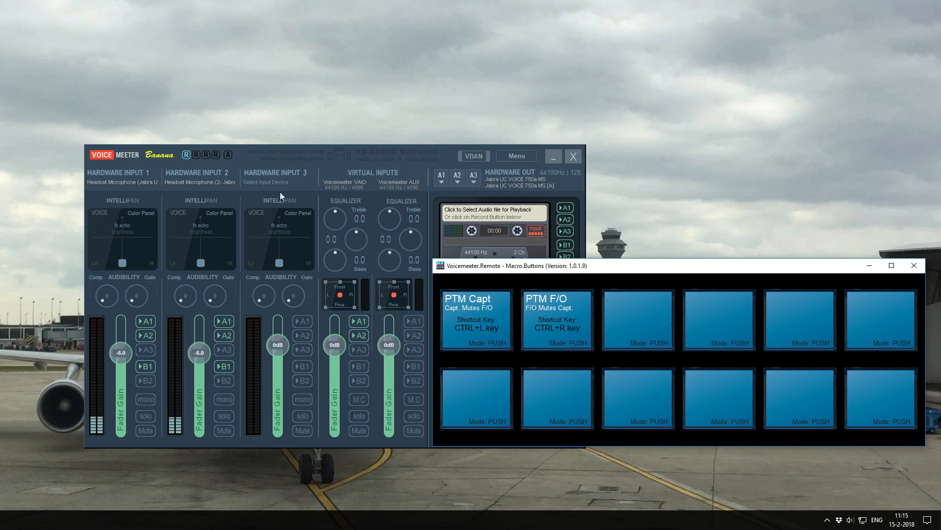
# Step: Test the PTM Capt macro's CTRL+L shortcut on Hardware Input 2's mute
pyautogui.click(236, 163)
pyautogui.hotkey('ctrl', 'l')
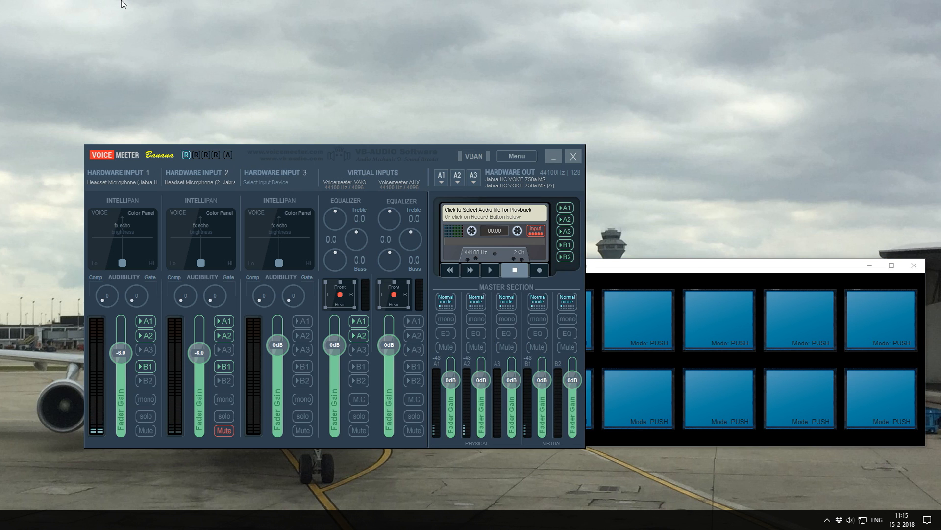
pyautogui.hotkey('ctrl', 'l')
# Step: Examine the PTM F/O macro button's sub name and strip(0).mute requests for on and off, and close its configuration
pyautogui.click(626, 303)
pyautogui.rightClick(562, 329)
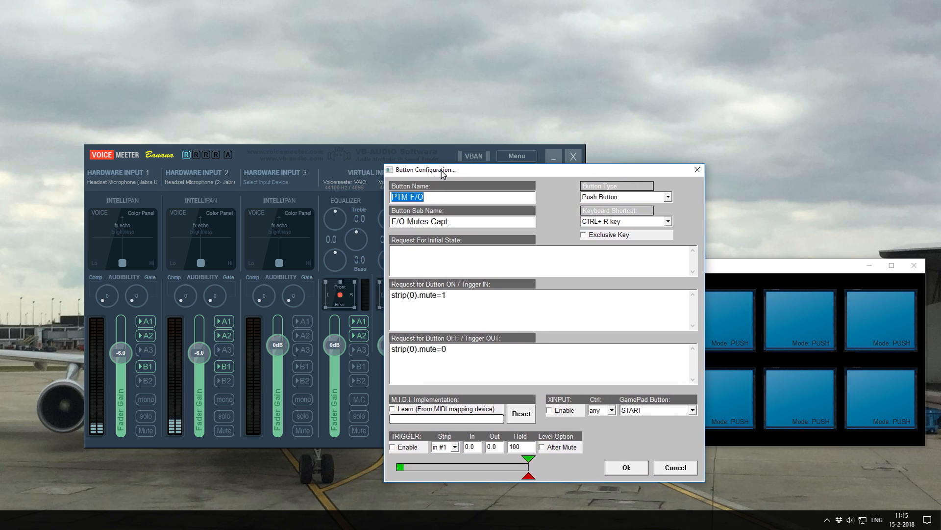
pyautogui.moveTo(405, 220); pyautogui.dragTo(382, 222)
pyautogui.moveTo(449, 221); pyautogui.dragTo(387, 221)
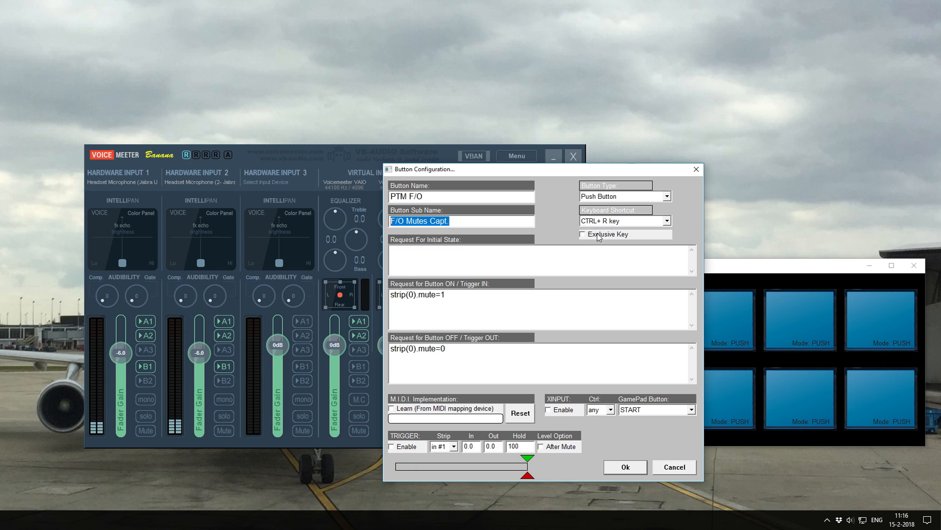
pyautogui.click(407, 295)
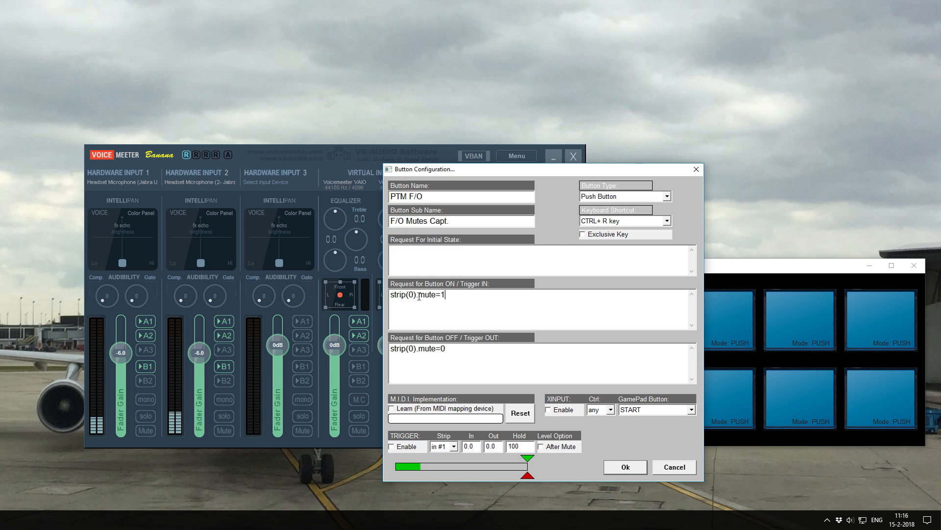
pyautogui.press('End')
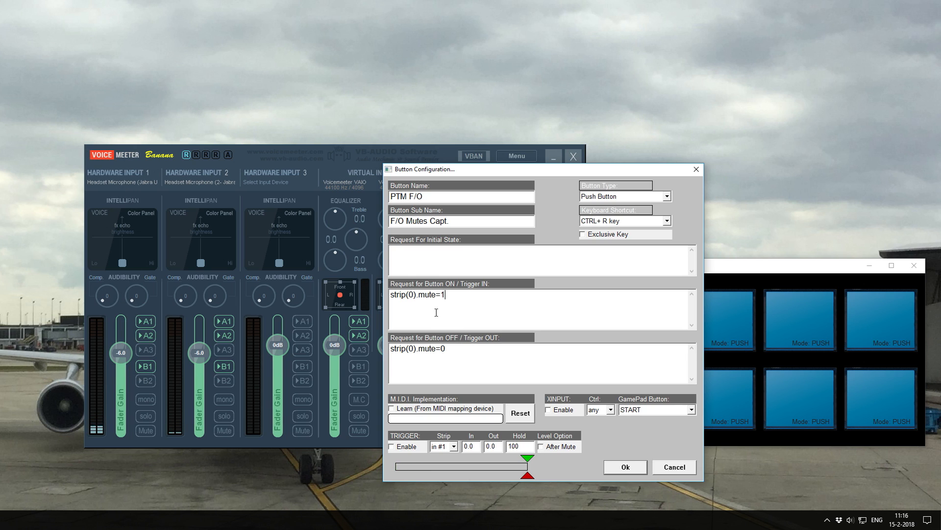
pyautogui.moveTo(416, 349); pyautogui.dragTo(455, 351)
pyautogui.click(455, 350)
pyautogui.click(626, 468)
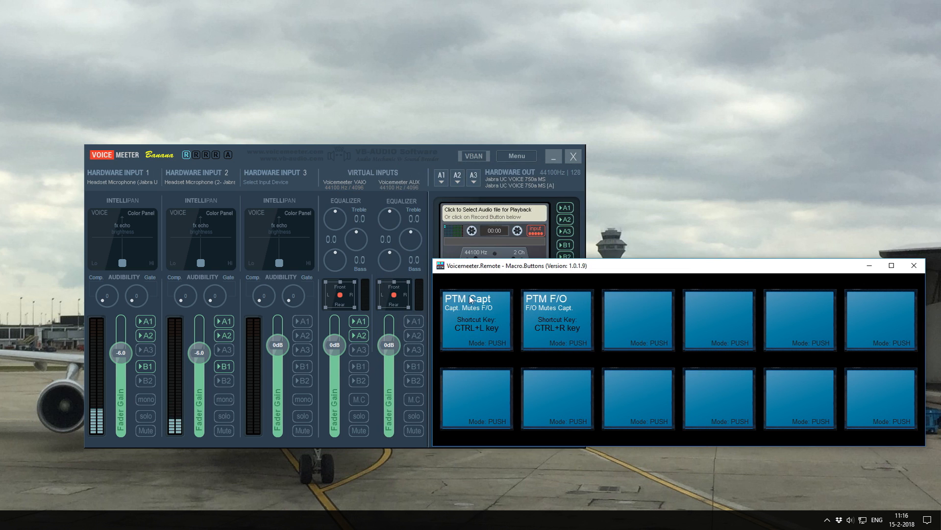
# Step: Test the PTM F/O macro's CTRL+R shortcut on Hardware Input 1's mute
pyautogui.click(242, 157)
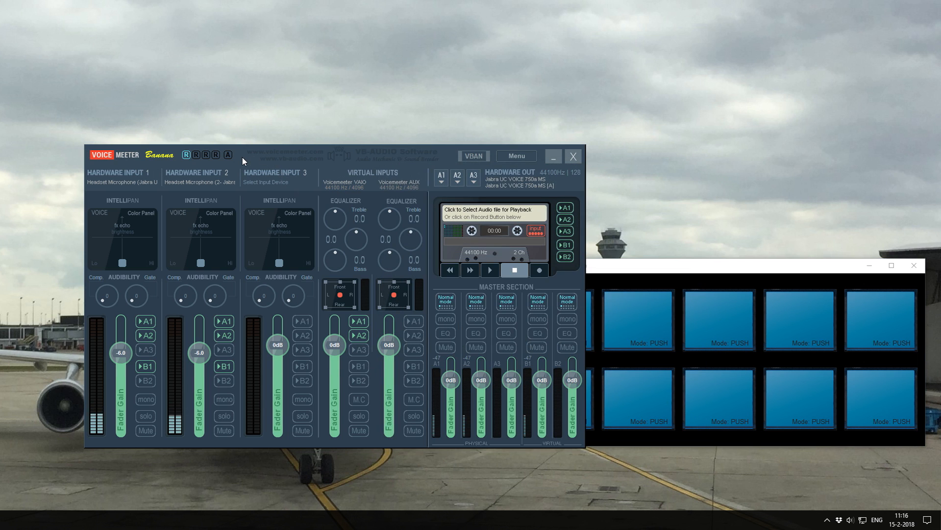
pyautogui.hotkey('ctrl', 'r')
# Step: Switch to FSUIPC5.ini in Notepad, examine the R4 button entries 38 and 39, and move the window off the Voicemeeter inputs
pyautogui.hotkey('alt', 'Tab')
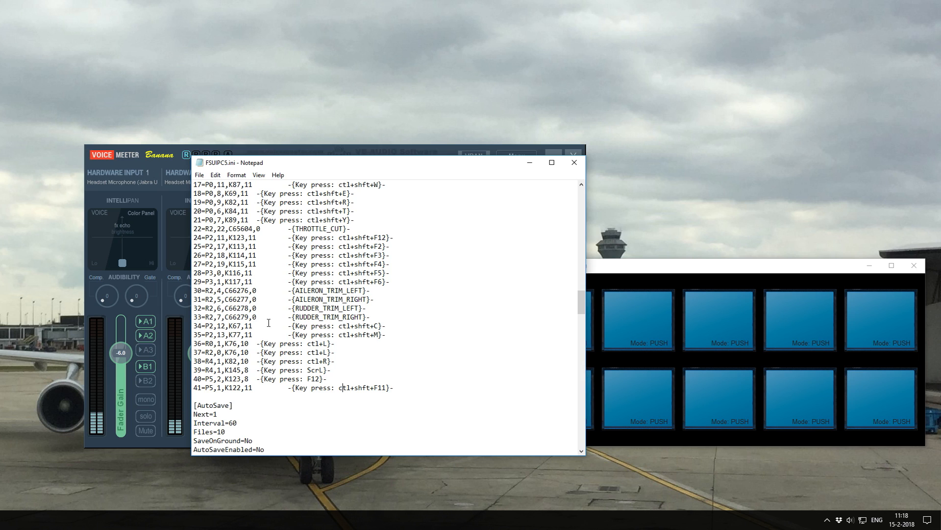
pyautogui.moveTo(335, 368); pyautogui.dragTo(190, 363)
pyautogui.click(332, 365)
pyautogui.moveTo(333, 371); pyautogui.dragTo(165, 362)
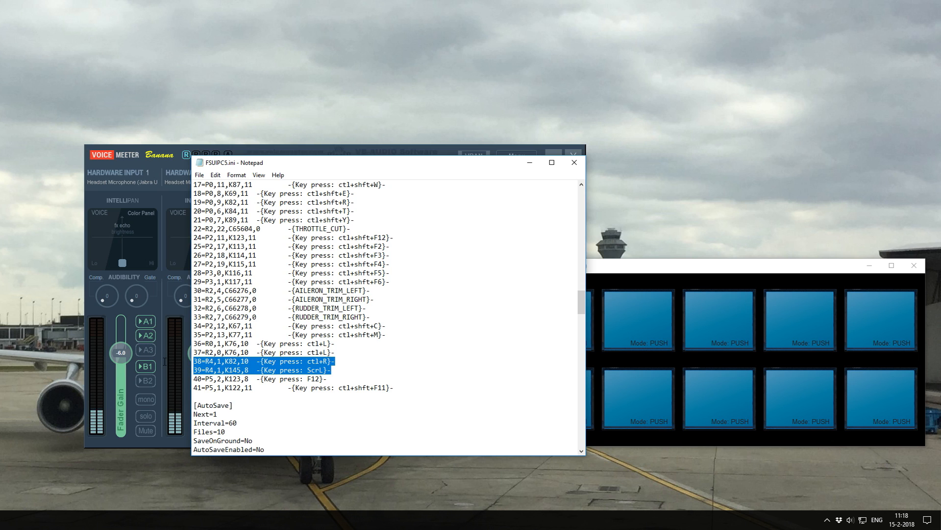
pyautogui.click(375, 371)
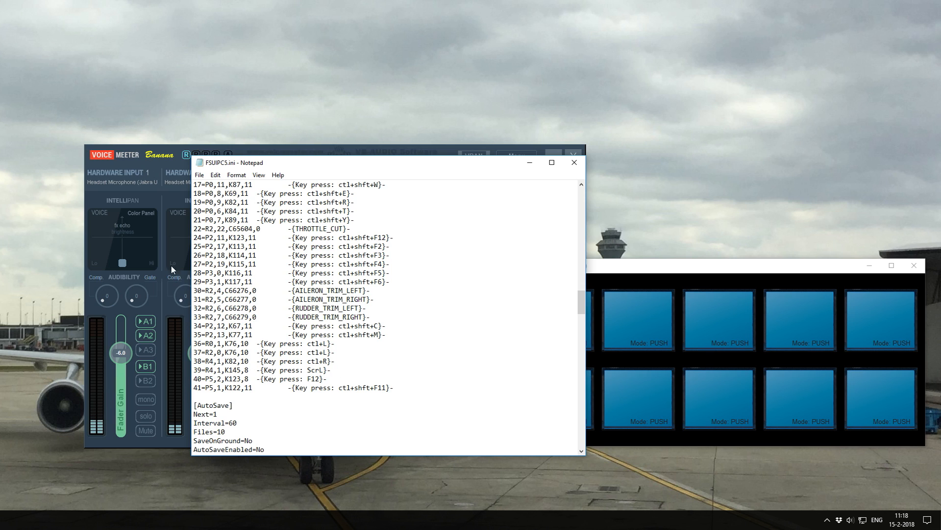
pyautogui.moveTo(277, 162); pyautogui.dragTo(327, 159)
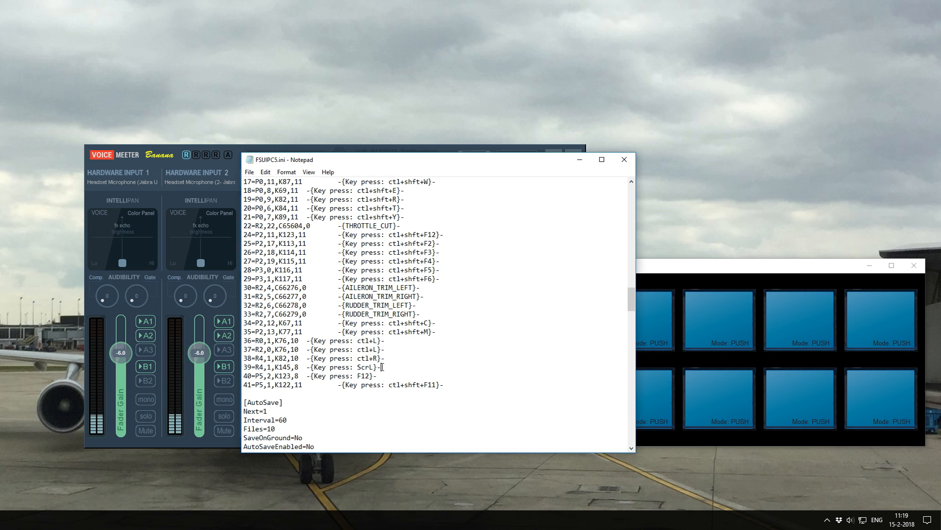
# Step: Examine the ScrL key press assignment in entry 39 of FSUIPC5.ini
pyautogui.moveTo(390, 368); pyautogui.dragTo(229, 367)
pyautogui.click(410, 368)
pyautogui.moveTo(387, 368); pyautogui.dragTo(245, 363)
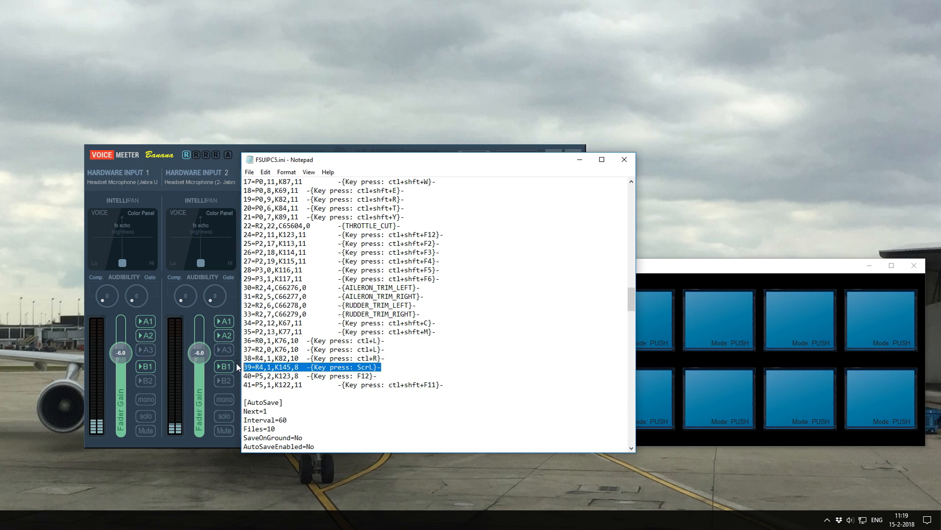
pyautogui.click(386, 369)
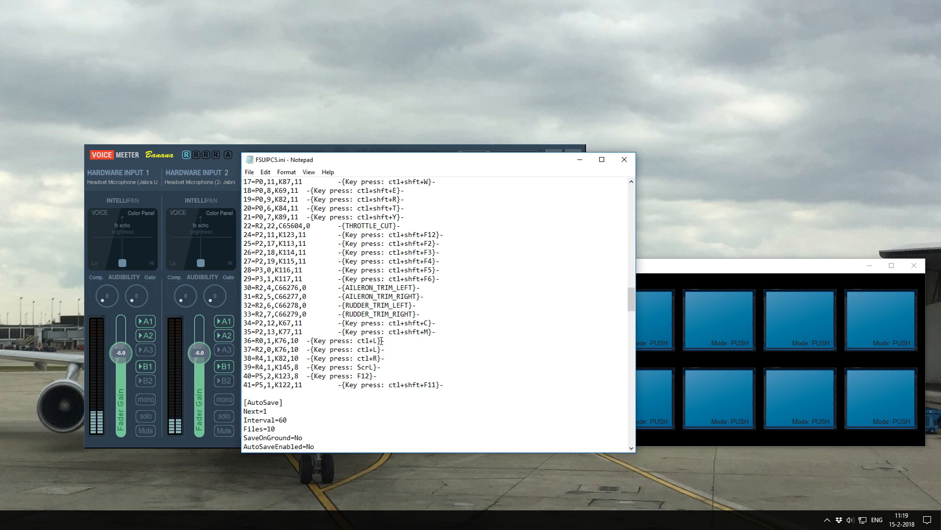
# Step: Compare the ctl+L entry 36 with entries 38 and 39, including the joystick button and key code parts of entry 38
pyautogui.moveTo(385, 339); pyautogui.dragTo(295, 341)
pyautogui.click(268, 340)
pyautogui.click(363, 372)
pyautogui.moveTo(386, 367); pyautogui.dragTo(239, 369)
pyautogui.click(374, 366)
pyautogui.moveTo(395, 356); pyautogui.dragTo(235, 354)
pyautogui.click(256, 359)
pyautogui.moveTo(259, 358)
pyautogui.mouseDown()
pyautogui.moveTo(296, 367)
pyautogui.moveTo(276, 360)
pyautogui.mouseUp()
pyautogui.click(271, 358)
pyautogui.click(282, 367)
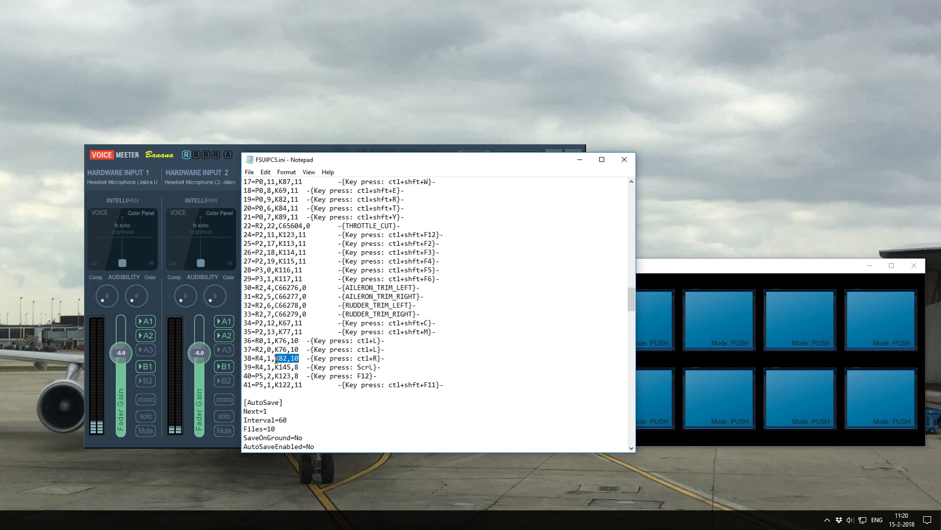
# Step: Examine the paired R4 button entries 38 and 39 in FSUIPC5.ini
pyautogui.click(392, 368)
pyautogui.moveTo(392, 368); pyautogui.dragTo(242, 361)
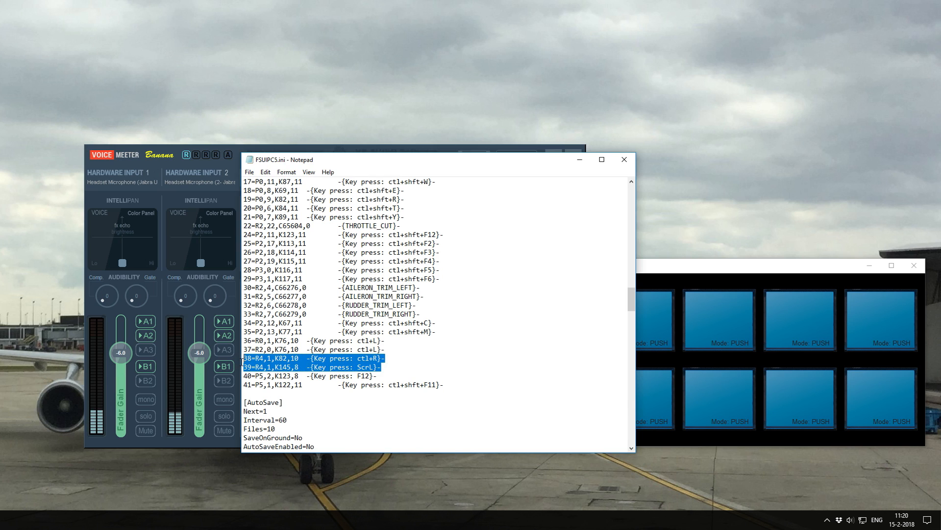
pyautogui.click(297, 367)
pyautogui.moveTo(393, 368); pyautogui.dragTo(236, 362)
pyautogui.scroll(2, 268, 367)
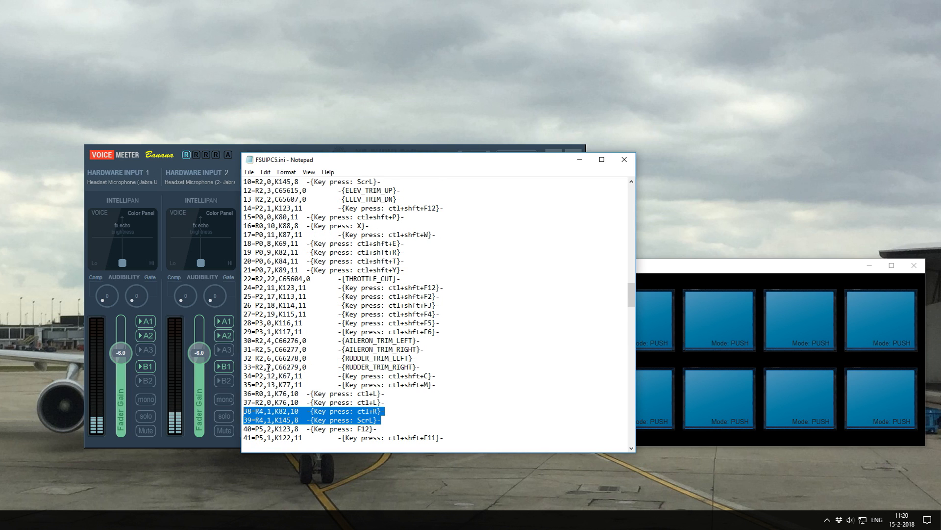
pyautogui.scroll(1, 364, 381)
pyautogui.scroll(-1, 361, 385)
pyautogui.scroll(1, 339, 391)
# Step: Examine the ScrL entry 9 in FSUIPC5.ini, including its joystick button part and its key press part
pyautogui.click(379, 417)
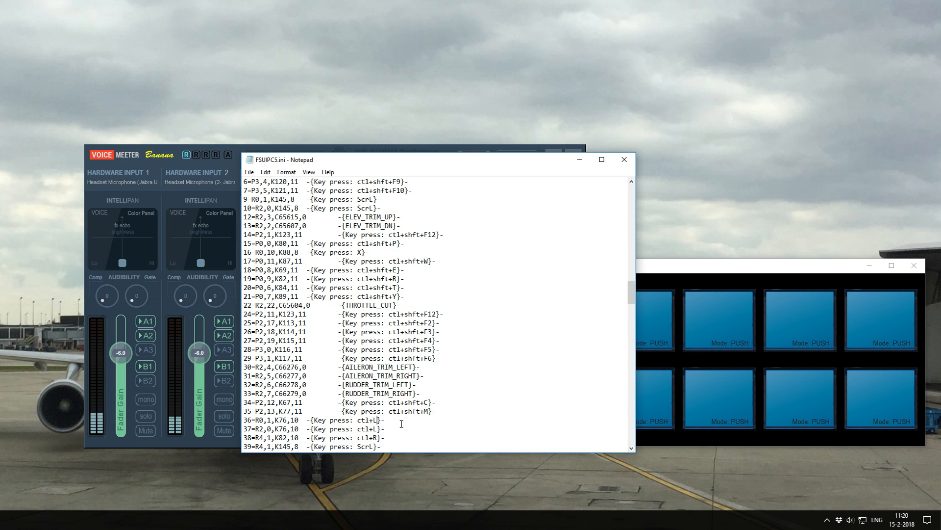
pyautogui.scroll(2, 328, 319)
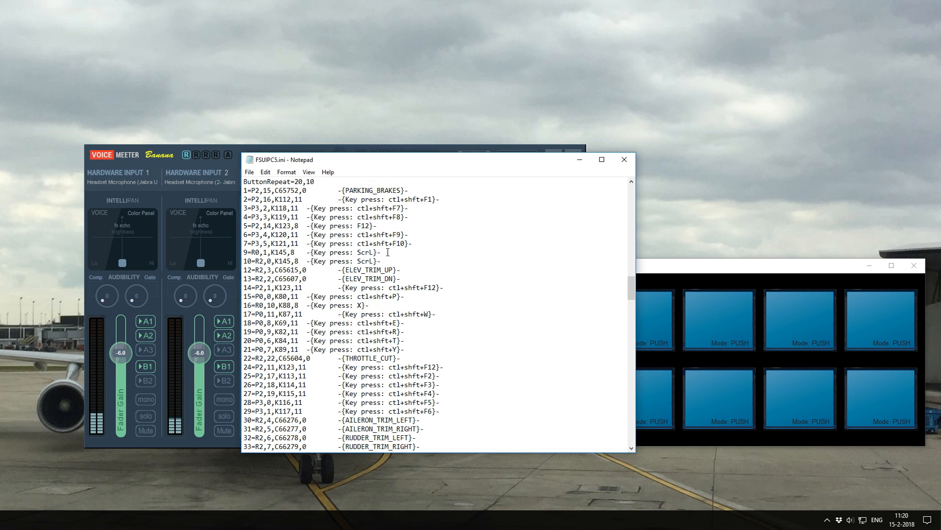
pyautogui.moveTo(387, 252); pyautogui.dragTo(234, 248)
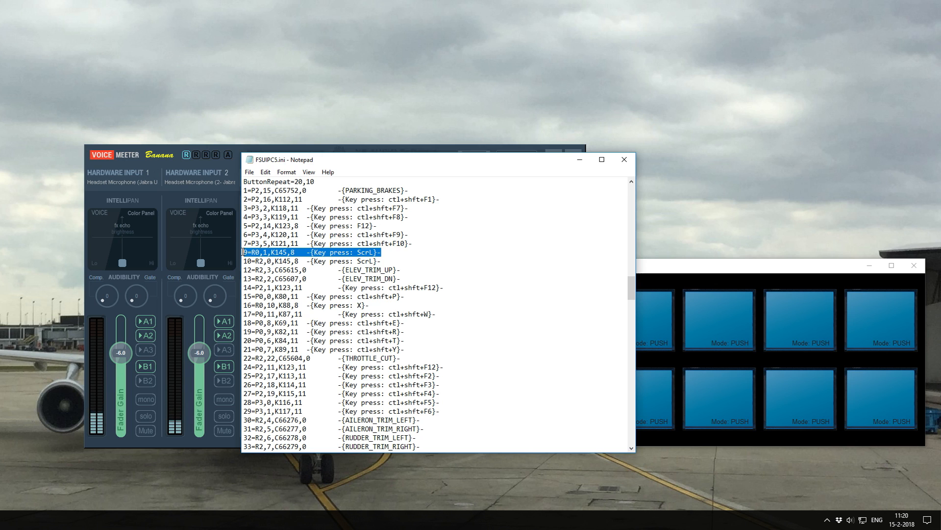
pyautogui.click(270, 253)
pyautogui.moveTo(269, 252); pyautogui.dragTo(256, 252)
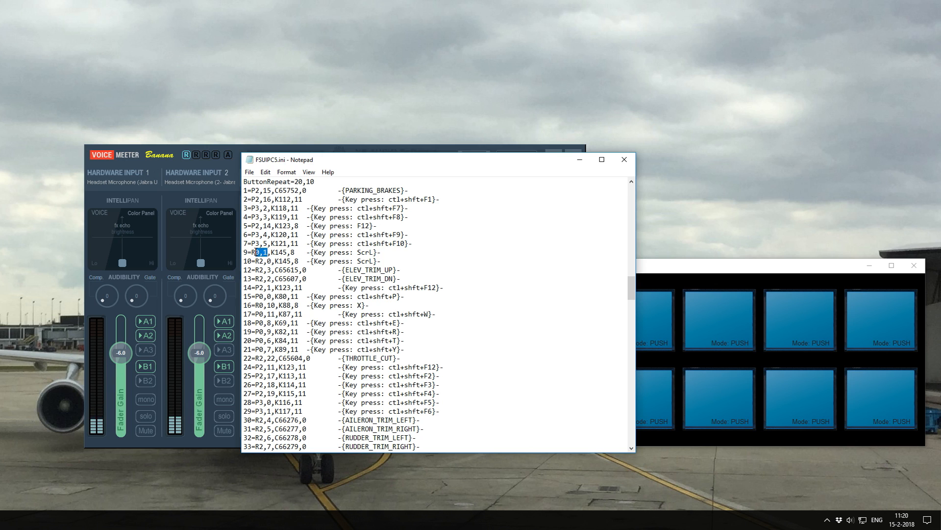
pyautogui.moveTo(381, 252); pyautogui.dragTo(273, 252)
# Step: Compare the ctl+L entry 36 with the ScrL entry 9 assigned to the same R0 joystick button
pyautogui.scroll(-3, 273, 253)
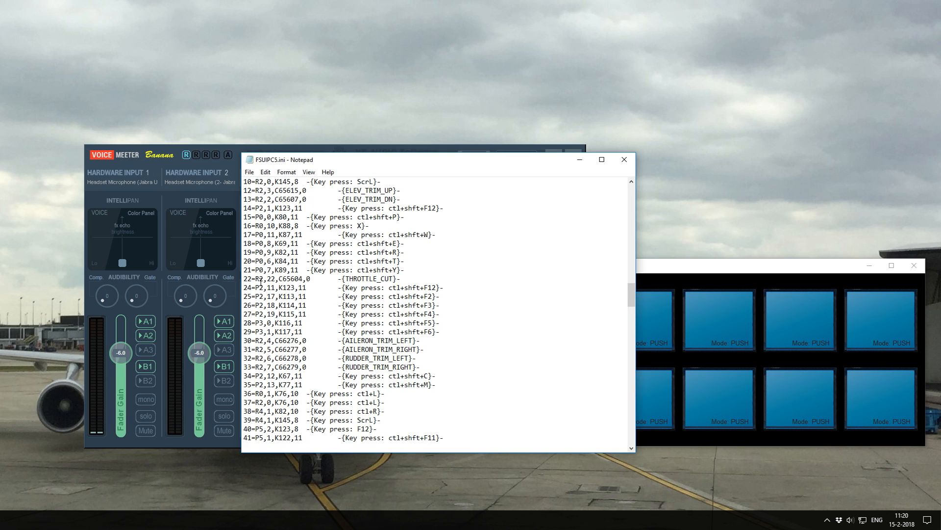
pyautogui.moveTo(256, 393); pyautogui.dragTo(390, 392)
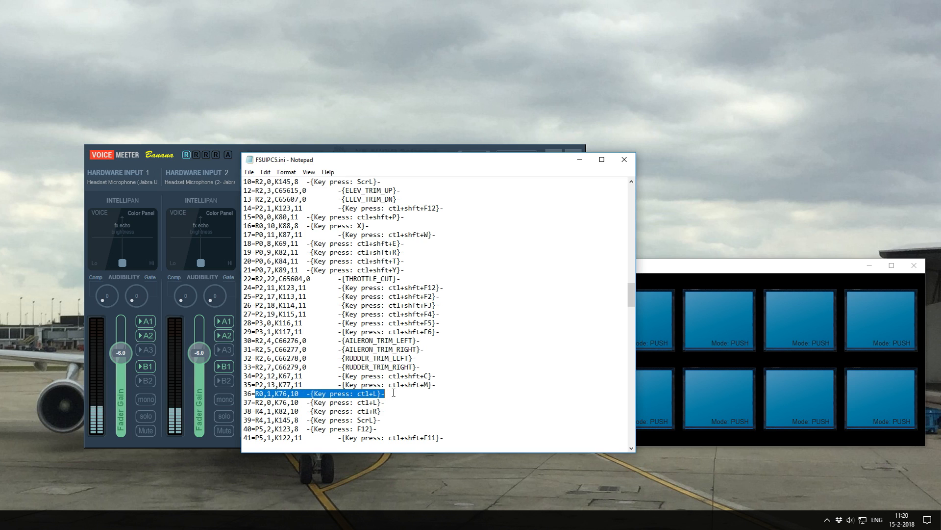
pyautogui.click(400, 394)
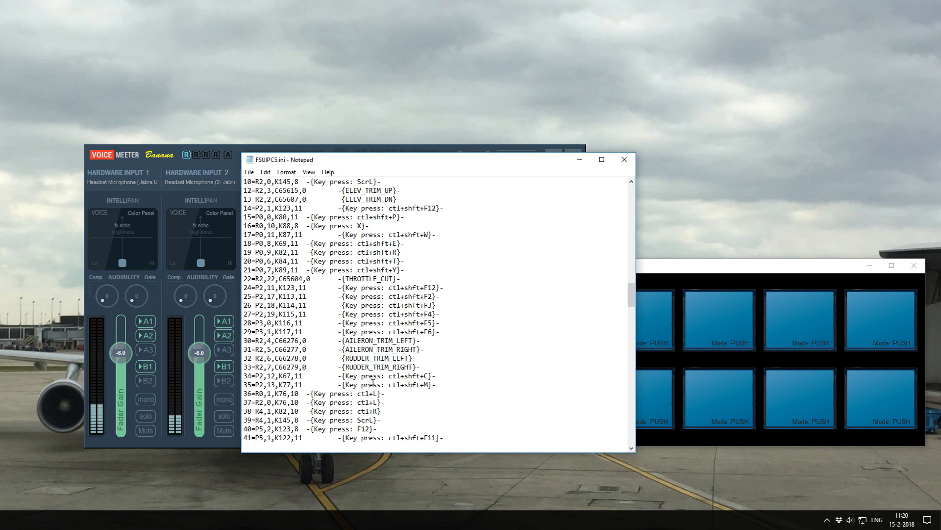
pyautogui.scroll(2, 373, 384)
pyautogui.moveTo(384, 225); pyautogui.dragTo(244, 225)
pyautogui.scroll(-3, 375, 373)
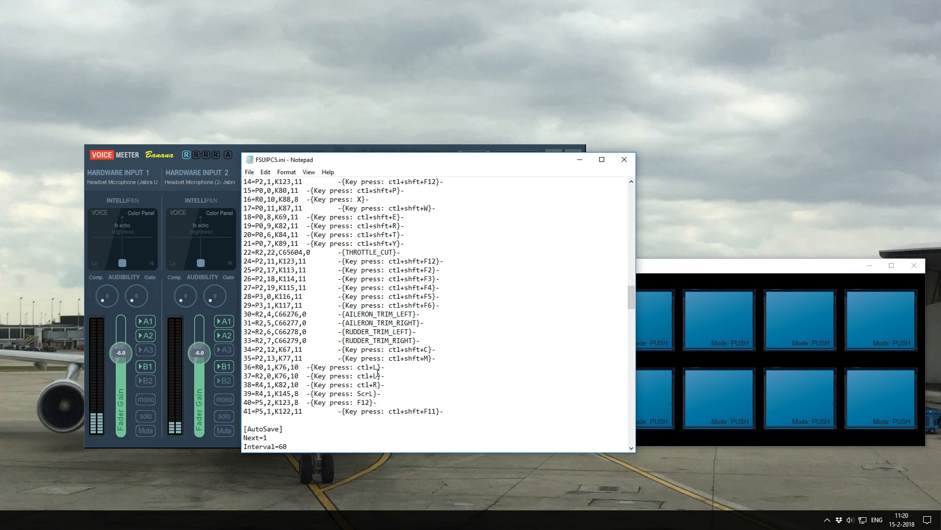
pyautogui.moveTo(386, 367); pyautogui.dragTo(224, 367)
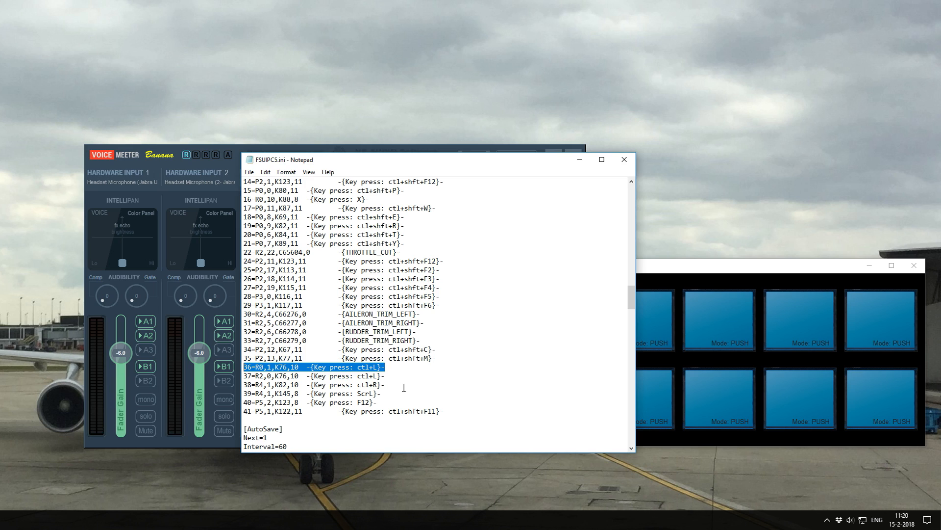
# Step: Review the ctl+R entry 38 and ScrL entry 39, and check them against the shortcuts in the Macro Buttons window
pyautogui.click(386, 385)
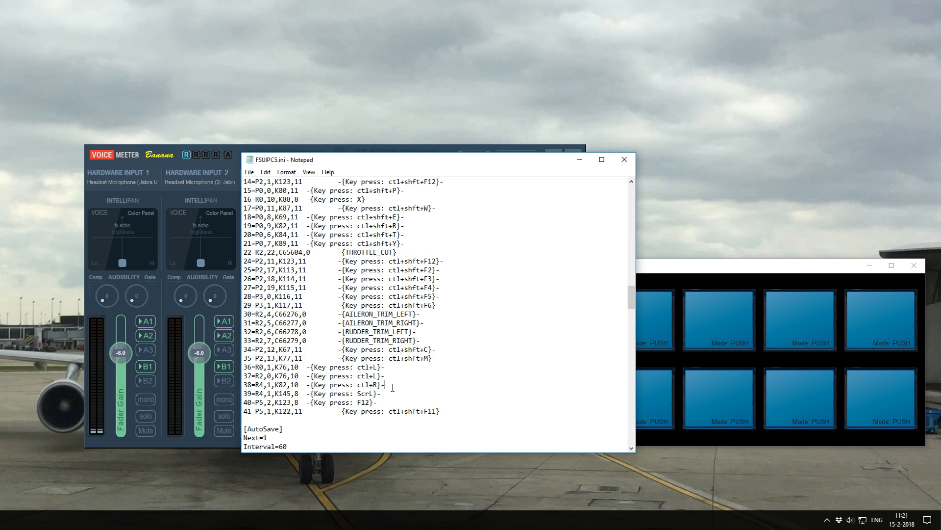
pyautogui.moveTo(388, 393); pyautogui.dragTo(227, 394)
pyautogui.click(346, 393)
pyautogui.moveTo(398, 387); pyautogui.dragTo(229, 388)
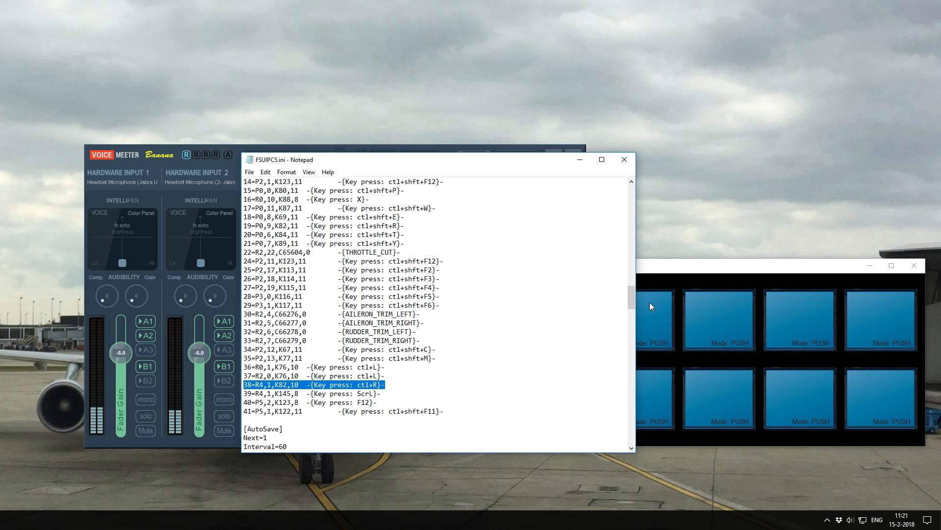
pyautogui.click(668, 271)
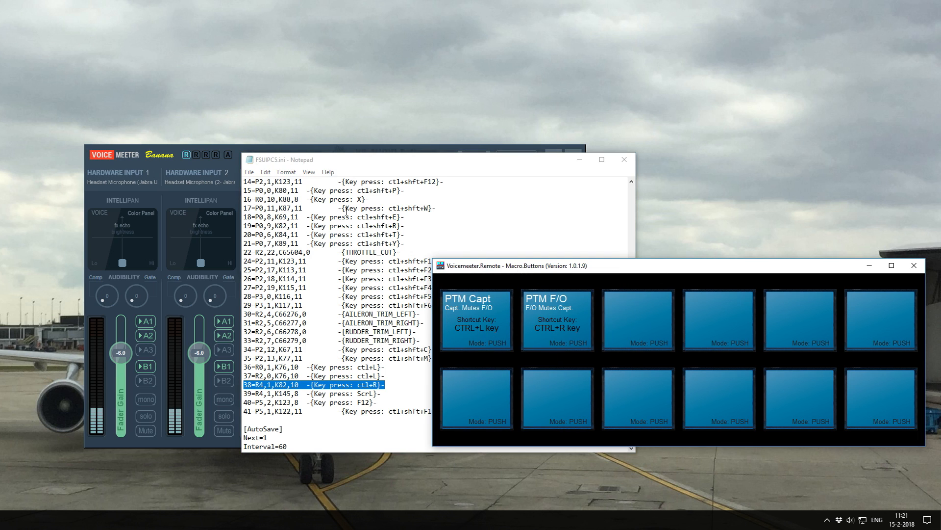
pyautogui.click(303, 164)
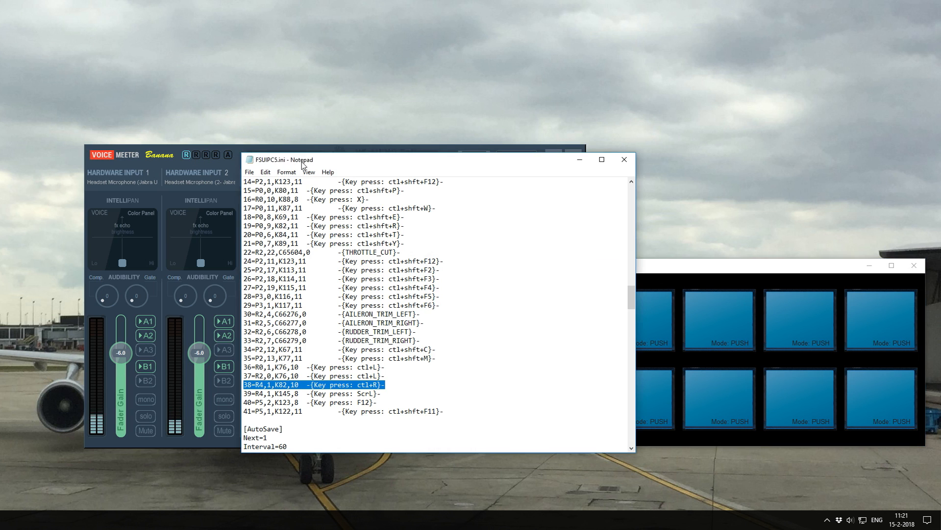
pyautogui.click(396, 387)
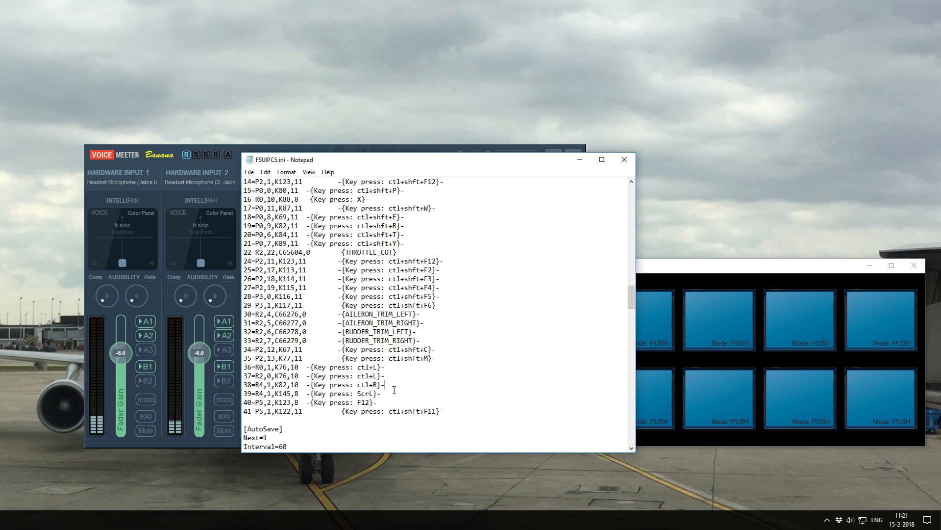
pyautogui.moveTo(394, 385); pyautogui.dragTo(203, 385)
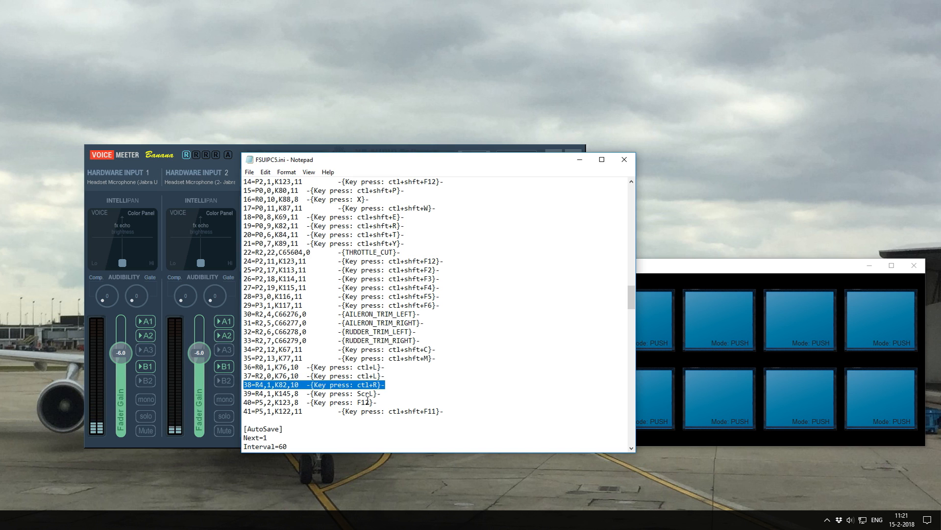
# Step: Close FSUIPC5.ini, switch to the vPilot audio settings, and reposition the settings dialog
pyautogui.hotkey('alt', 'F4')
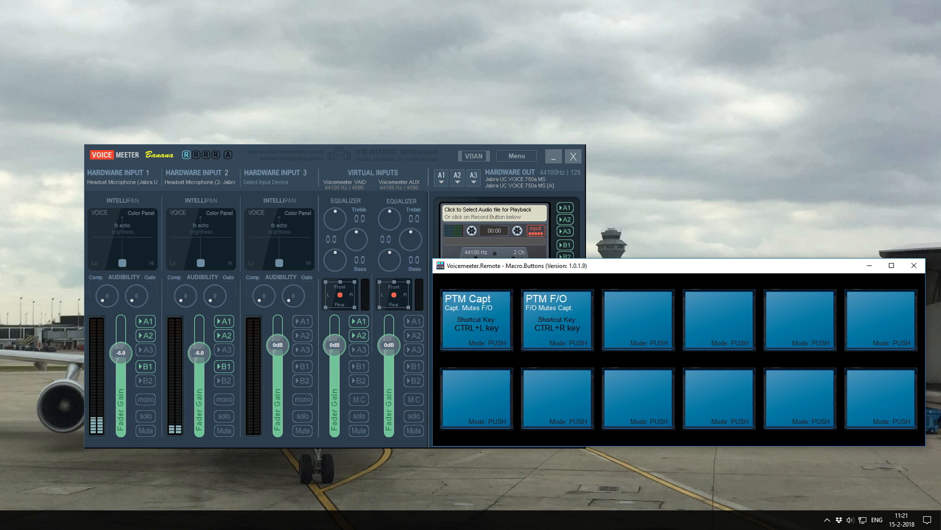
pyautogui.hotkey('alt', 'Tab')
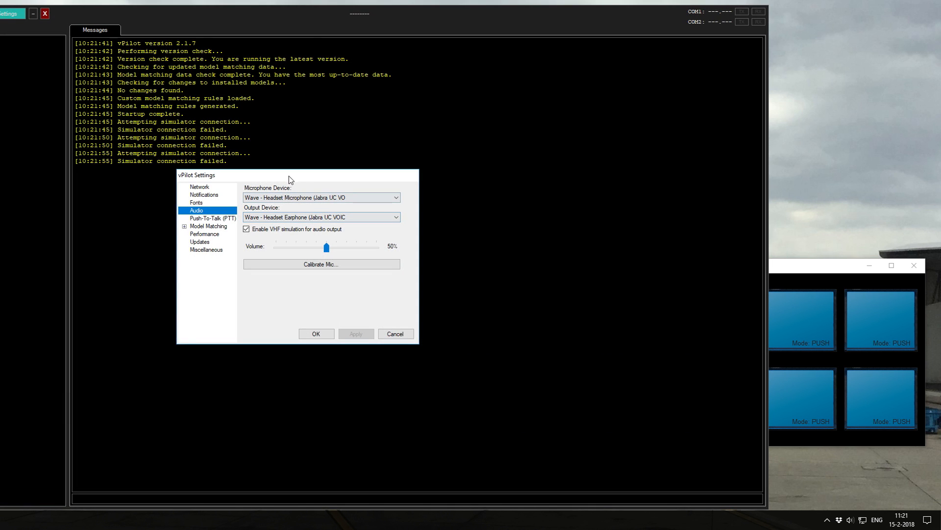
pyautogui.moveTo(300, 181); pyautogui.dragTo(318, 182)
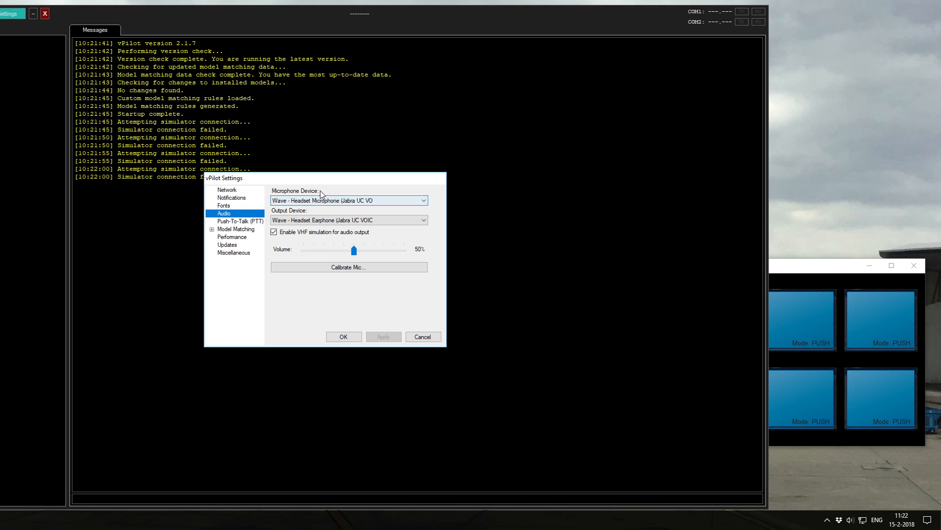
# Step: Set vPilot's microphone device to Wave - VoiceMeeter Output and its output device to Wave - VoiceMeeter Input, and apply the changes
pyautogui.click(340, 199)
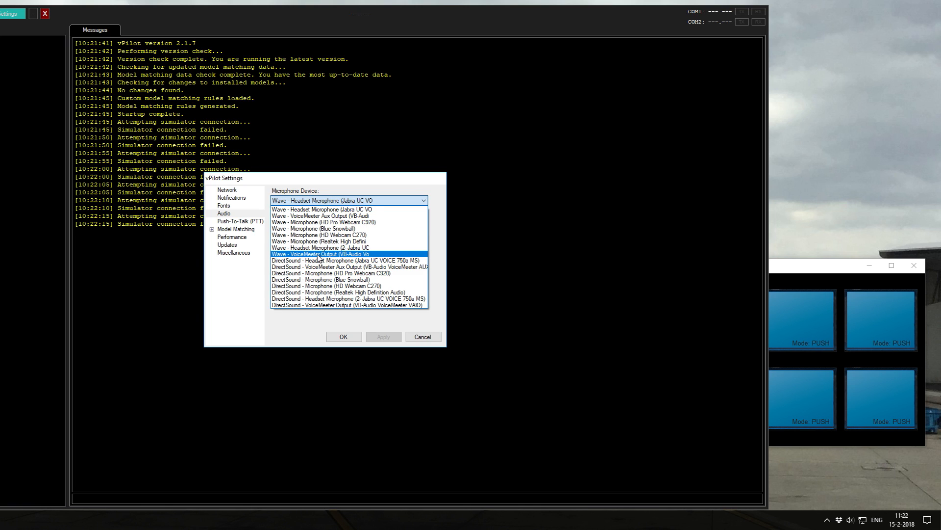
pyautogui.click(346, 254)
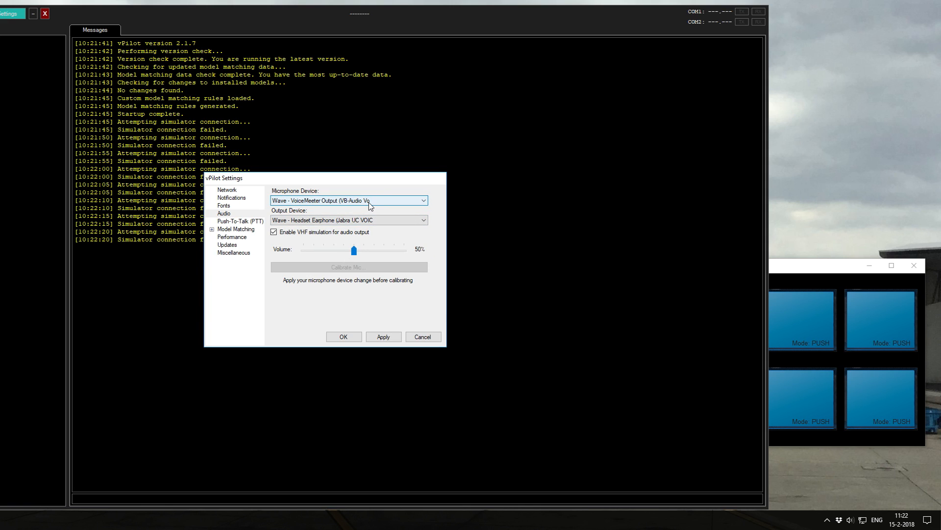
pyautogui.click(302, 222)
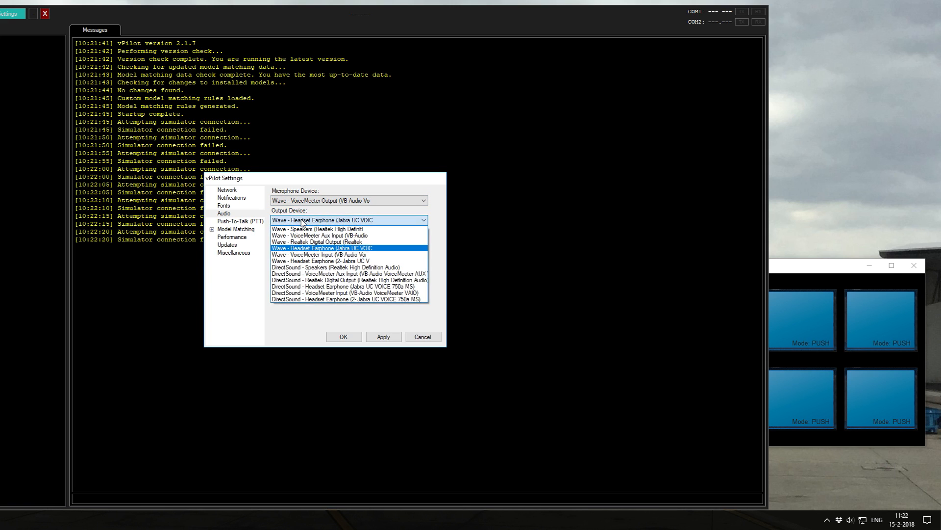
pyautogui.click(309, 255)
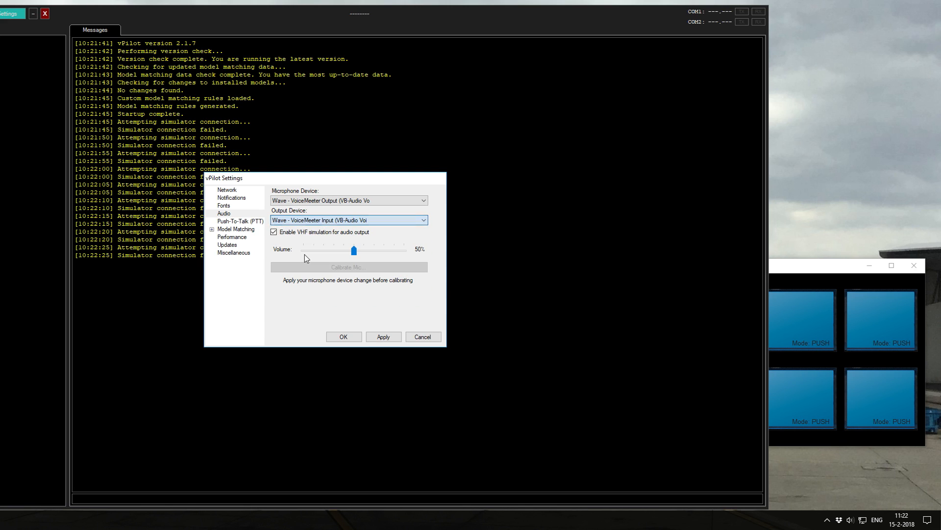
pyautogui.click(384, 336)
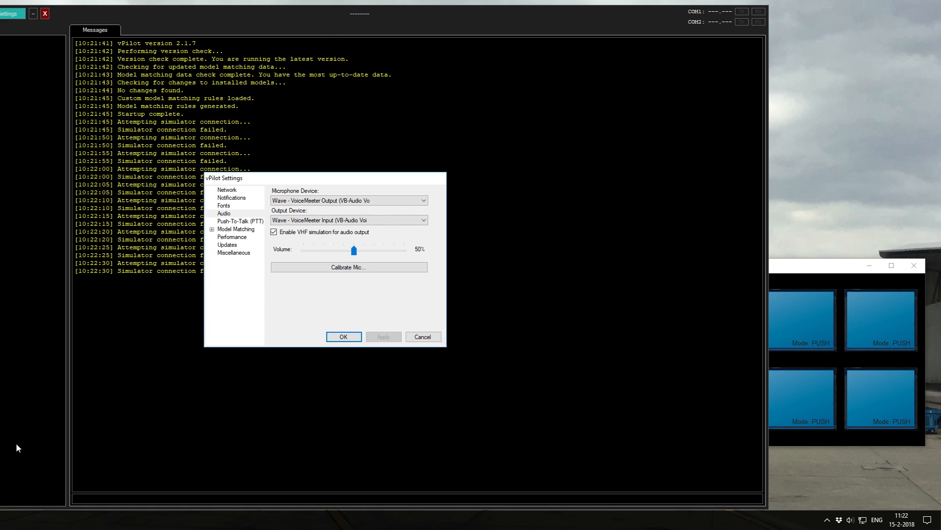
# Step: Place the Voicemeeter Banana window beside the vPilot settings and reselect Wave - VoiceMeeter Output as the microphone device
pyautogui.hotkey('alt', 'Tab')
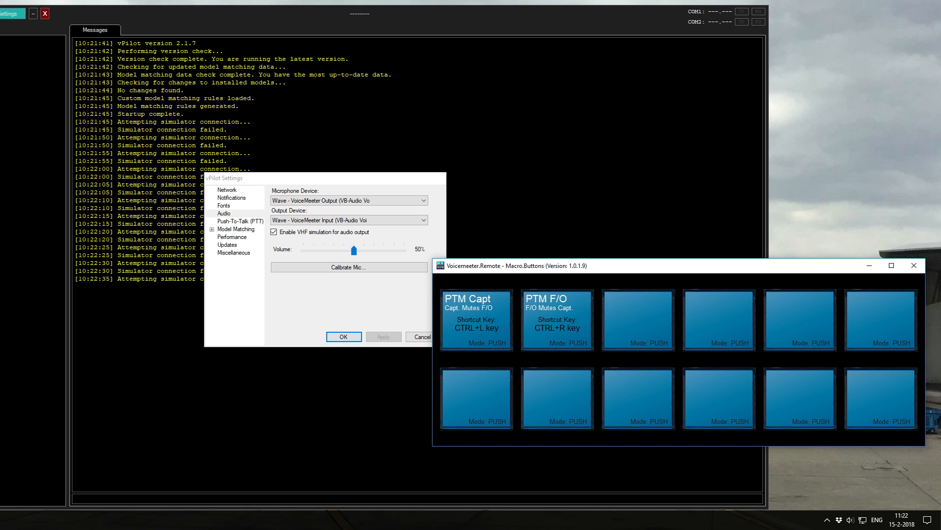
pyautogui.moveTo(288, 164); pyautogui.dragTo(656, 31)
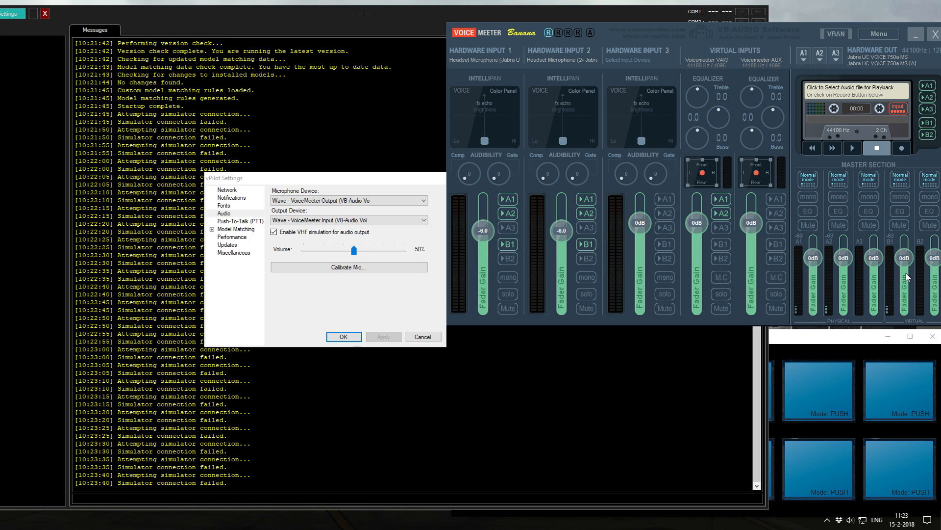
pyautogui.click(362, 201)
pyautogui.click(331, 256)
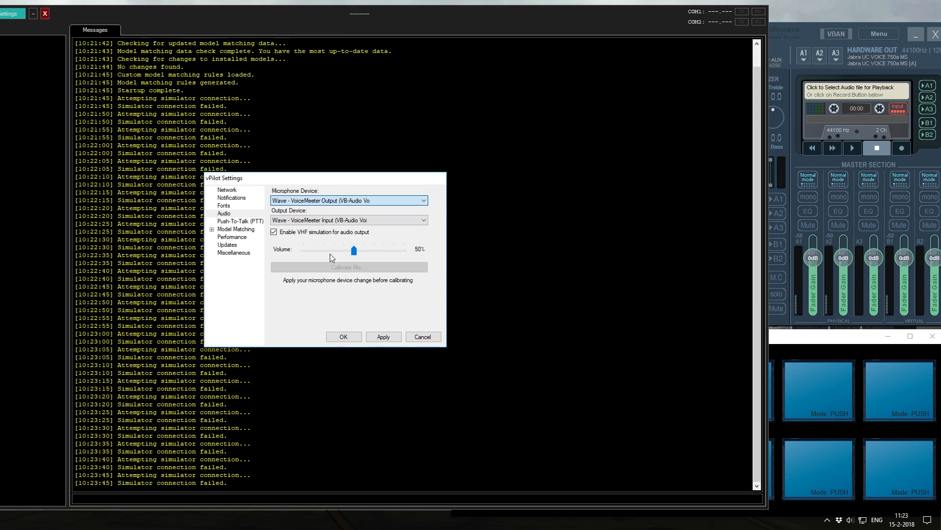
# Step: Bring Voicemeeter Banana and the Macro Buttons window to the front and align Macro Buttons just below Voicemeeter
pyautogui.click(810, 31)
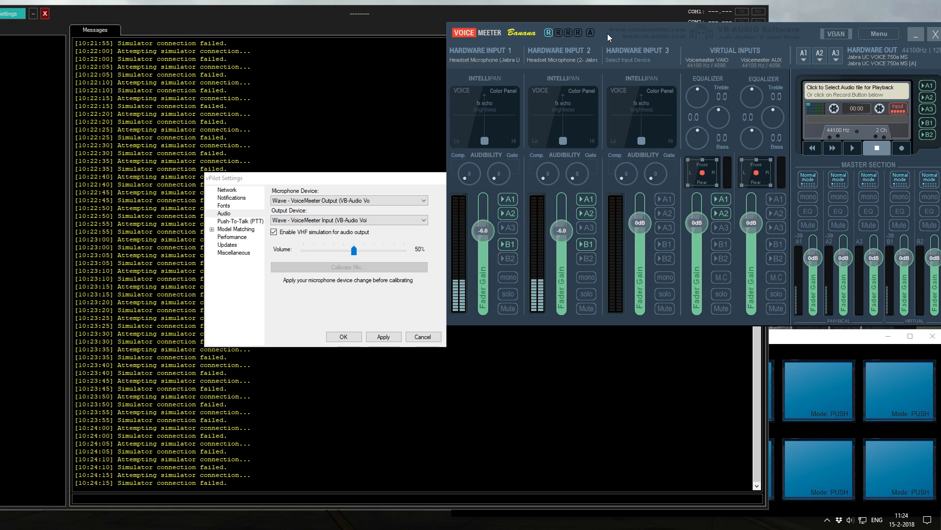
pyautogui.click(796, 343)
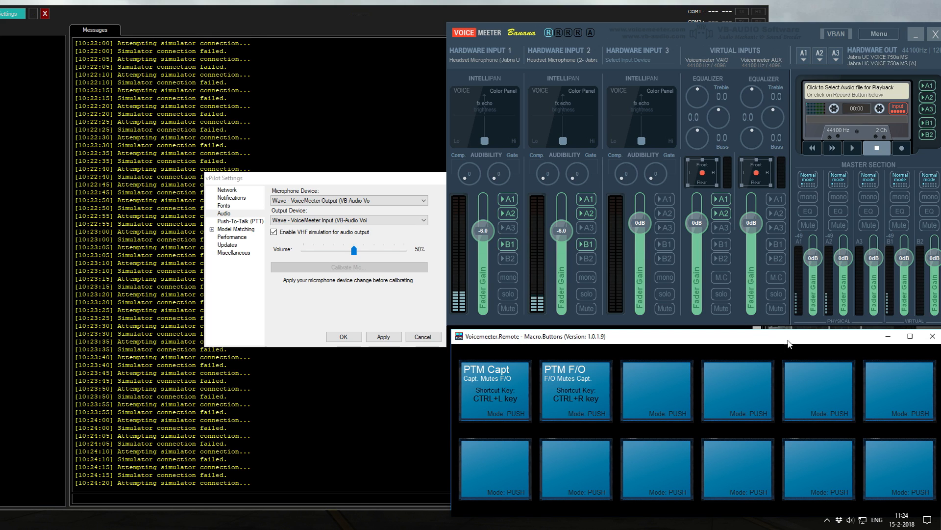
pyautogui.moveTo(462, 334); pyautogui.dragTo(462, 338)
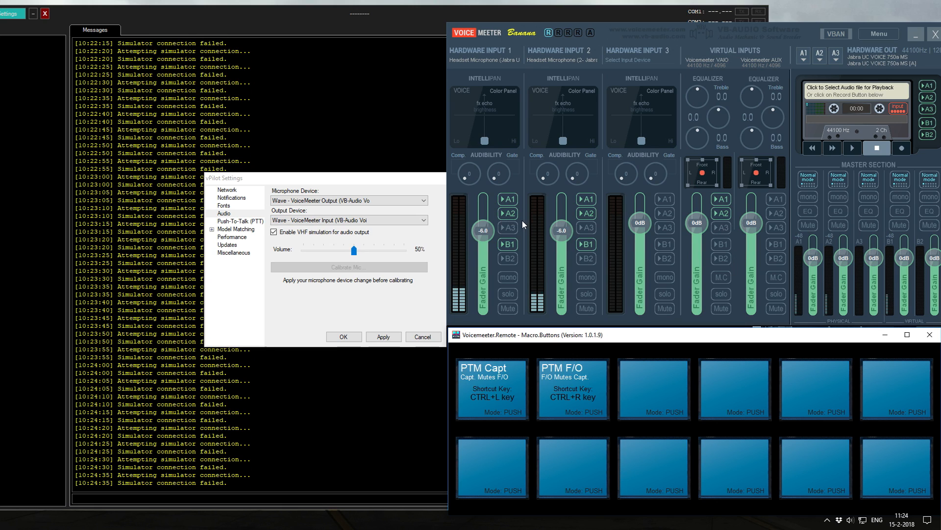
# Step: Check vPilot's current push-to-talk key assignment, and return to the audio settings with Voicemeeter Banana in front
pyautogui.click(419, 181)
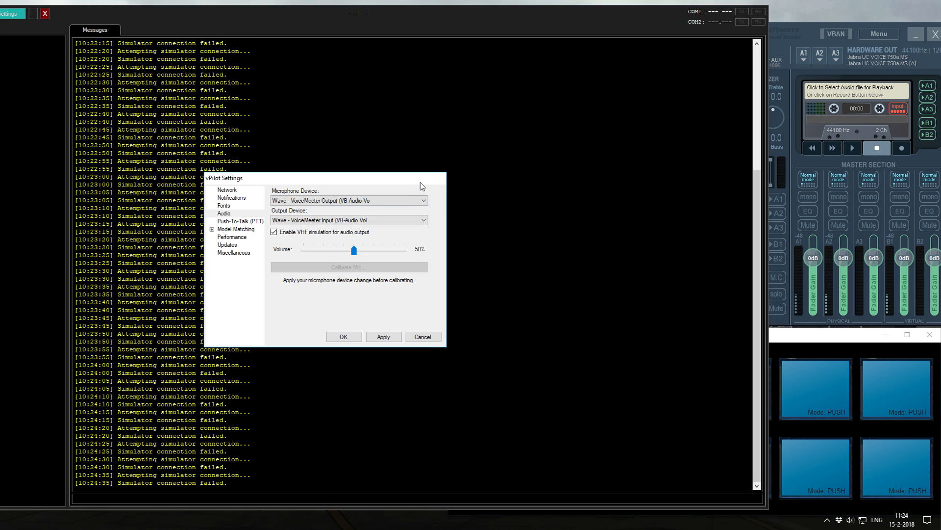
pyautogui.click(803, 33)
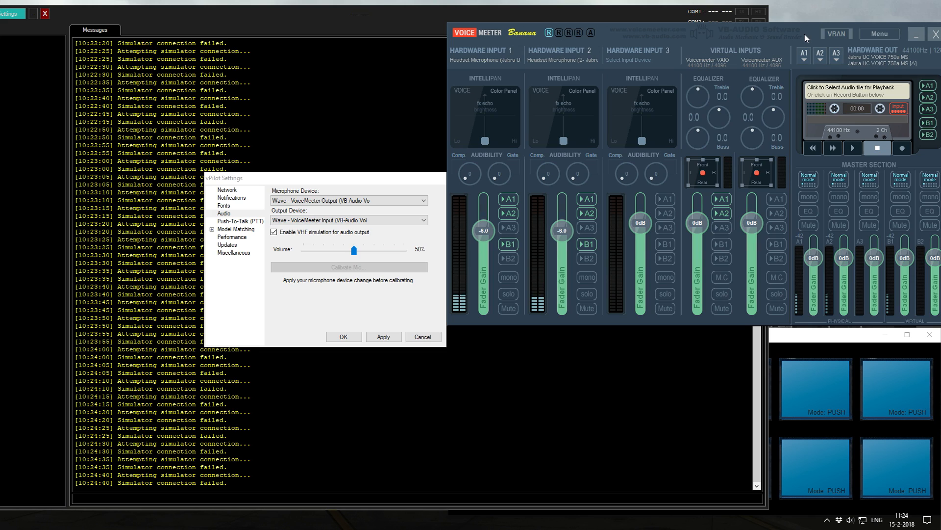
pyautogui.click(235, 229)
pyautogui.click(240, 221)
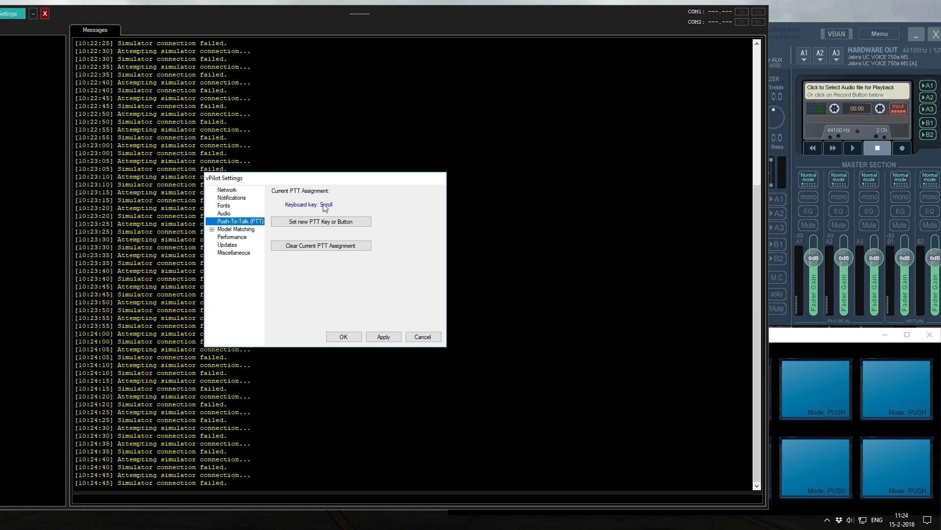
pyautogui.click(235, 215)
pyautogui.click(803, 28)
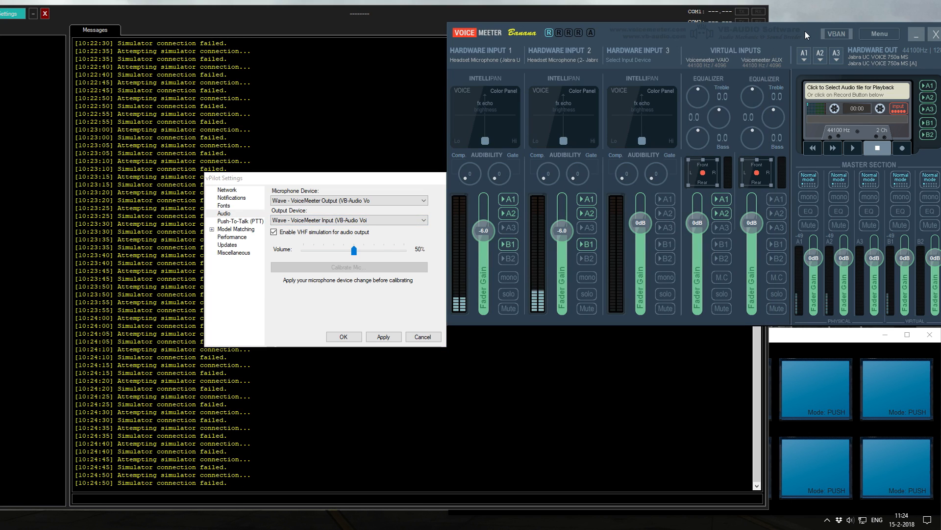